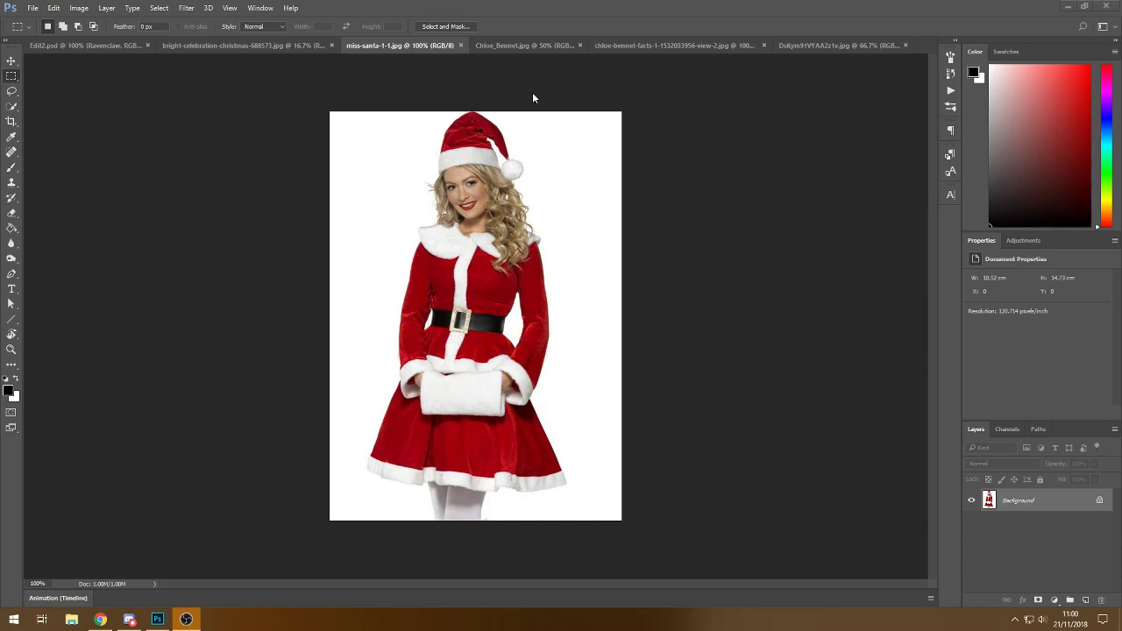
{"action": "left_click", "coordinate": [519, 46]}
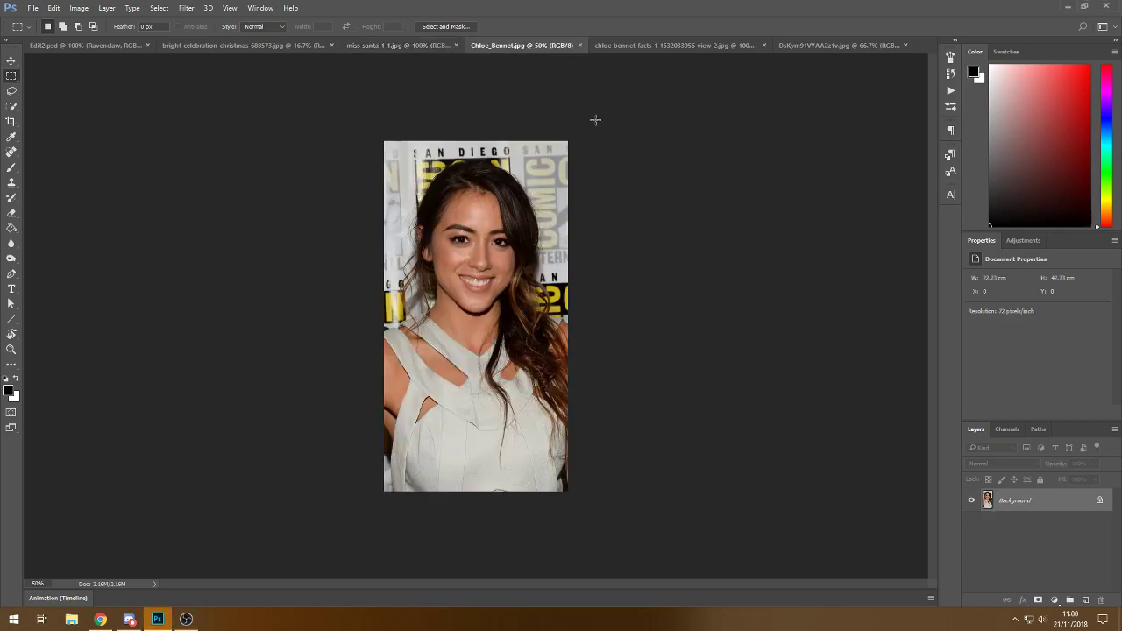
{"action": "left_click", "coordinate": [663, 45]}
{"action": "left_click", "coordinate": [834, 44]}
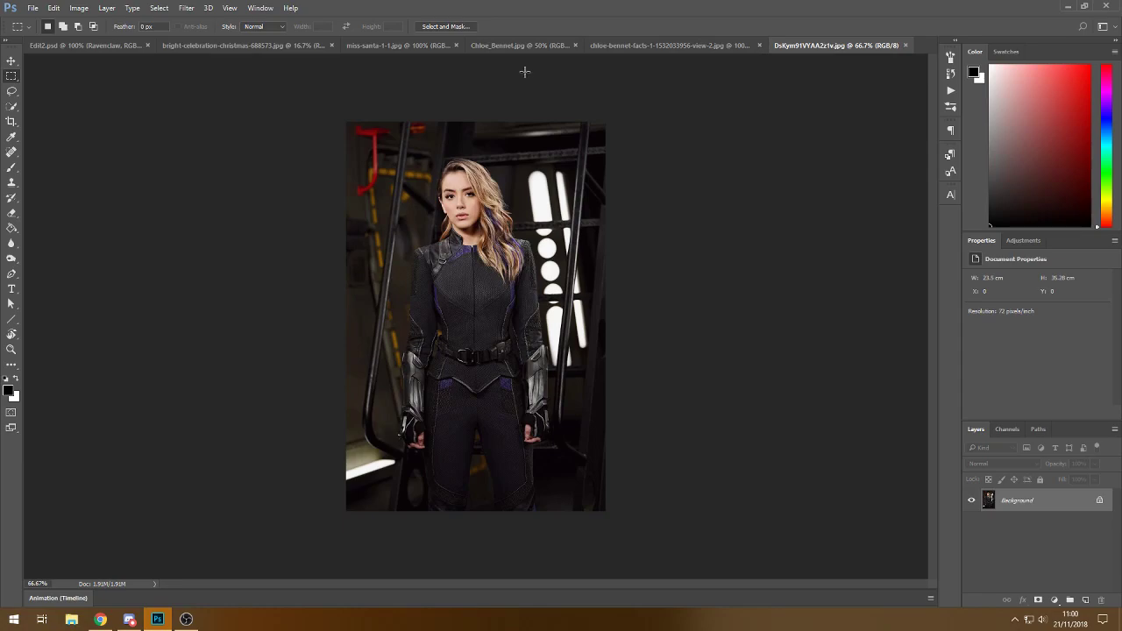
{"action": "left_click", "coordinate": [526, 45]}
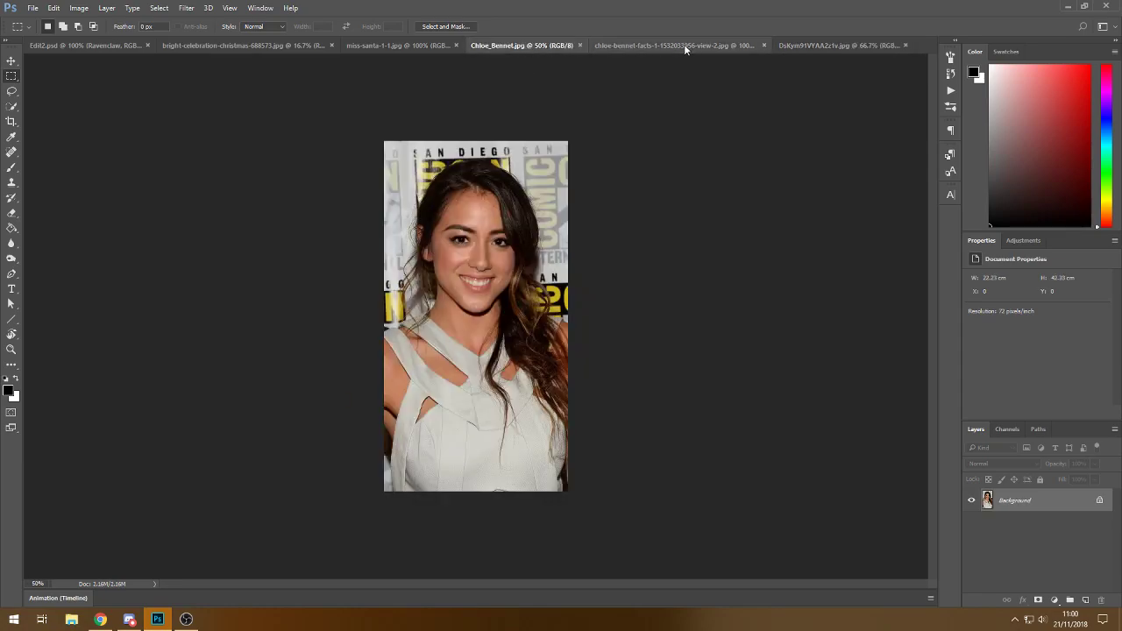
{"action": "left_click", "coordinate": [671, 45]}
{"action": "left_click", "coordinate": [803, 46]}
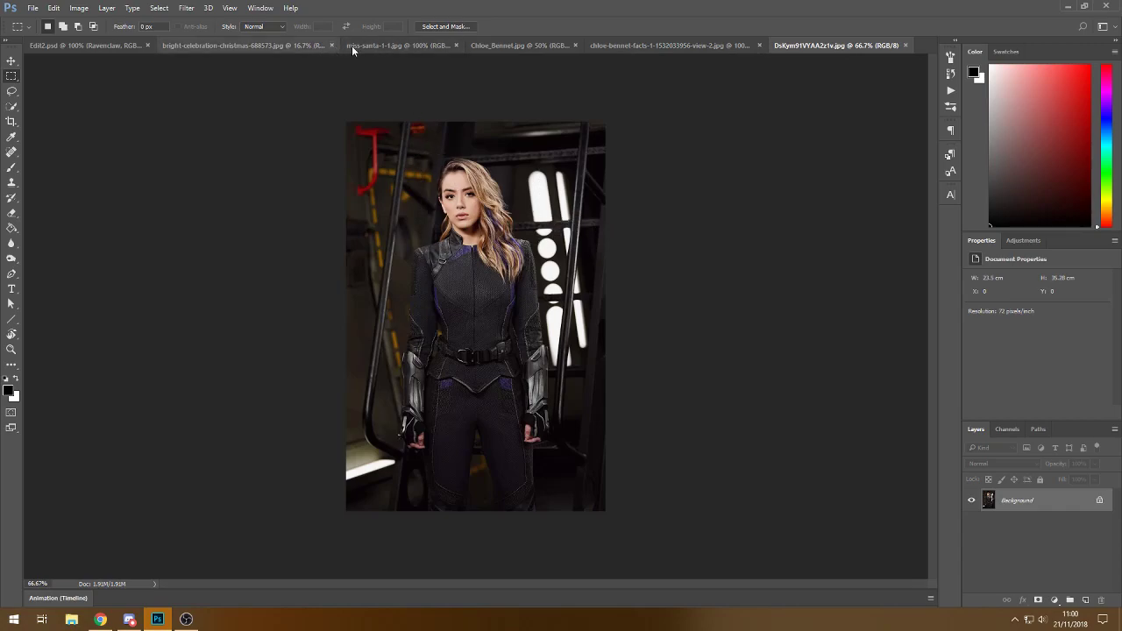
Float the DsKym91VYAA2z1v.jpg photo in its own window over the miss-santa-1-1.jpg document.
{"action": "left_click", "coordinate": [405, 46]}
{"action": "left_click_drag", "start_coordinate": [804, 46], "coordinate": [618, 85]}
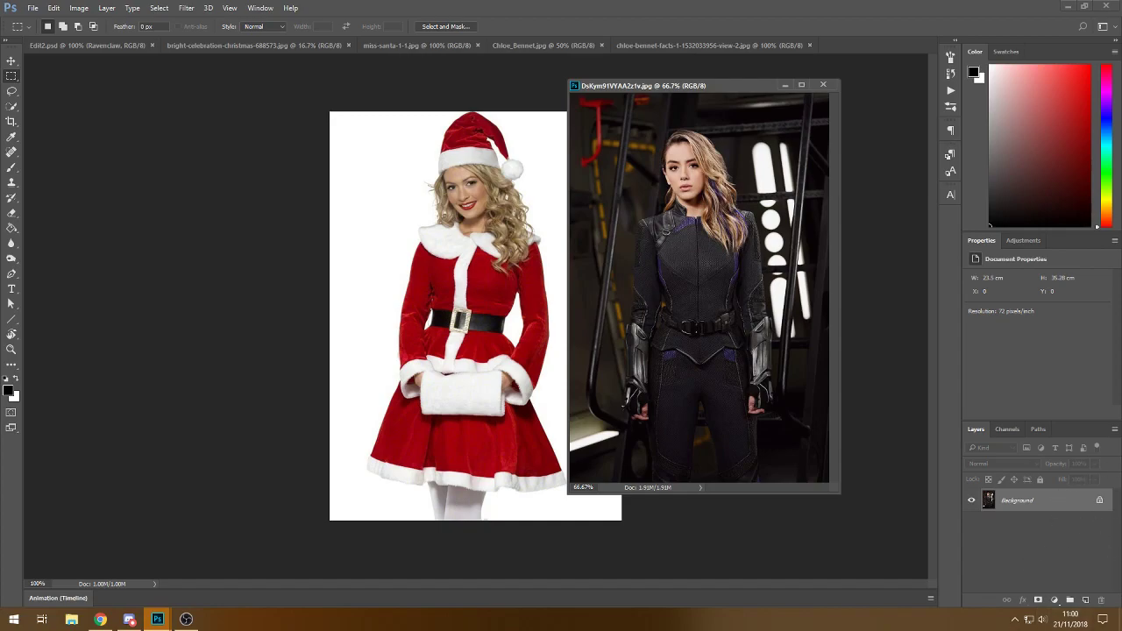
{"action": "key", "text": "alt+Tab"}
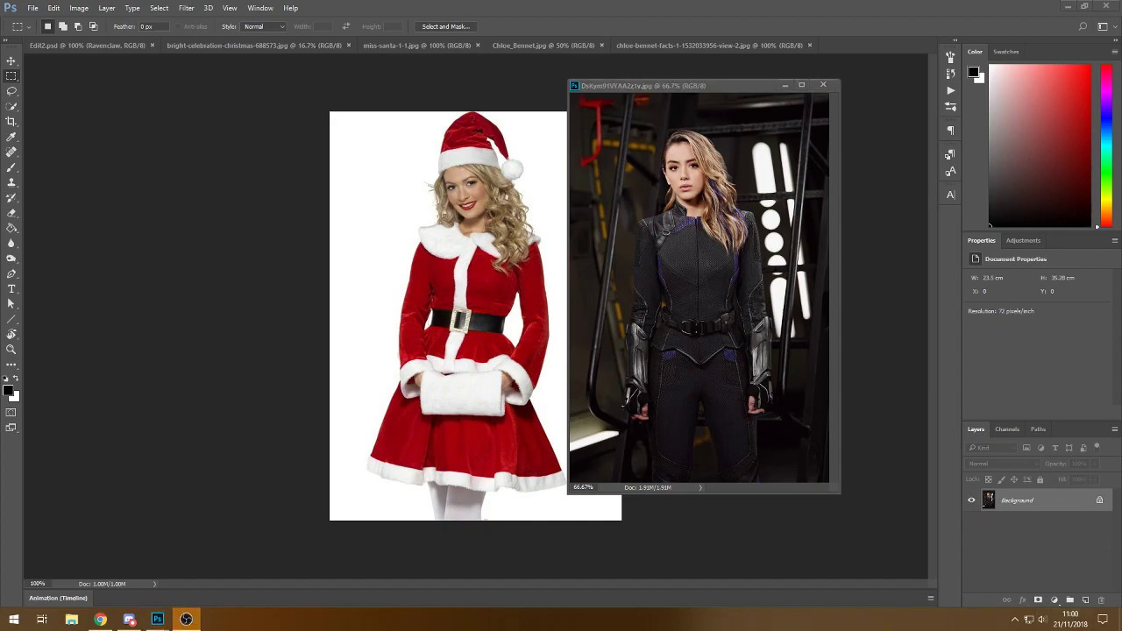
{"action": "left_click", "coordinate": [627, 162]}
Copy the DsKym91VYAA2z1v.jpg photo into miss-santa-1-1.jpg as a layer, close its source window, and position it over the Santa figure.
{"action": "left_click", "coordinate": [12, 60]}
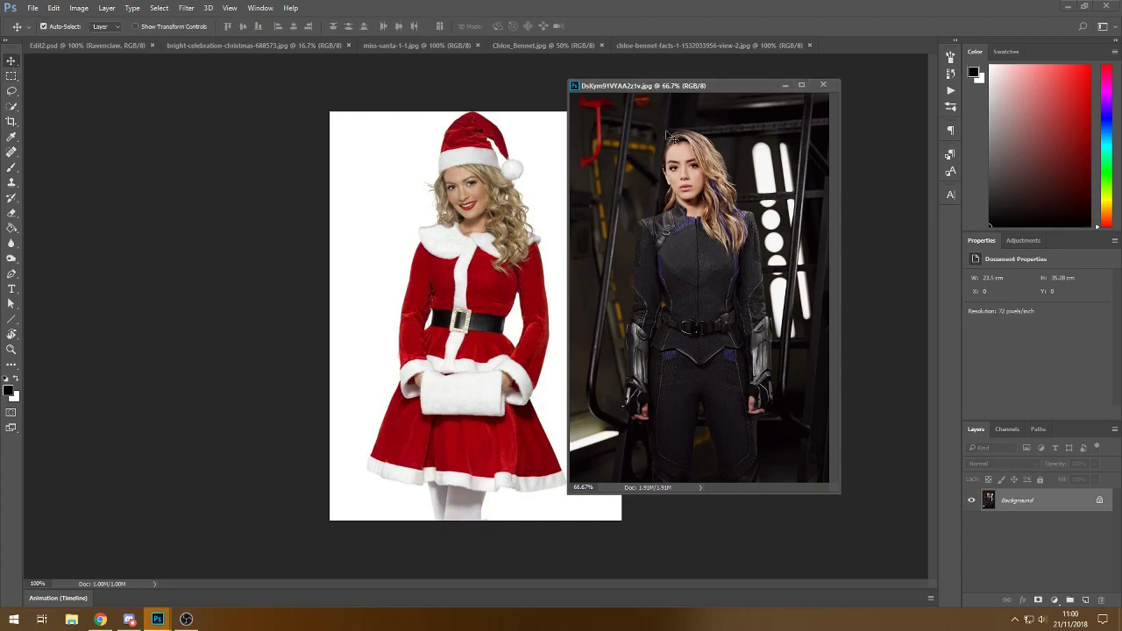
{"action": "left_click_drag", "start_coordinate": [729, 210], "coordinate": [446, 224]}
{"action": "left_click", "coordinate": [823, 85]}
{"action": "left_click_drag", "start_coordinate": [446, 224], "coordinate": [493, 220]}
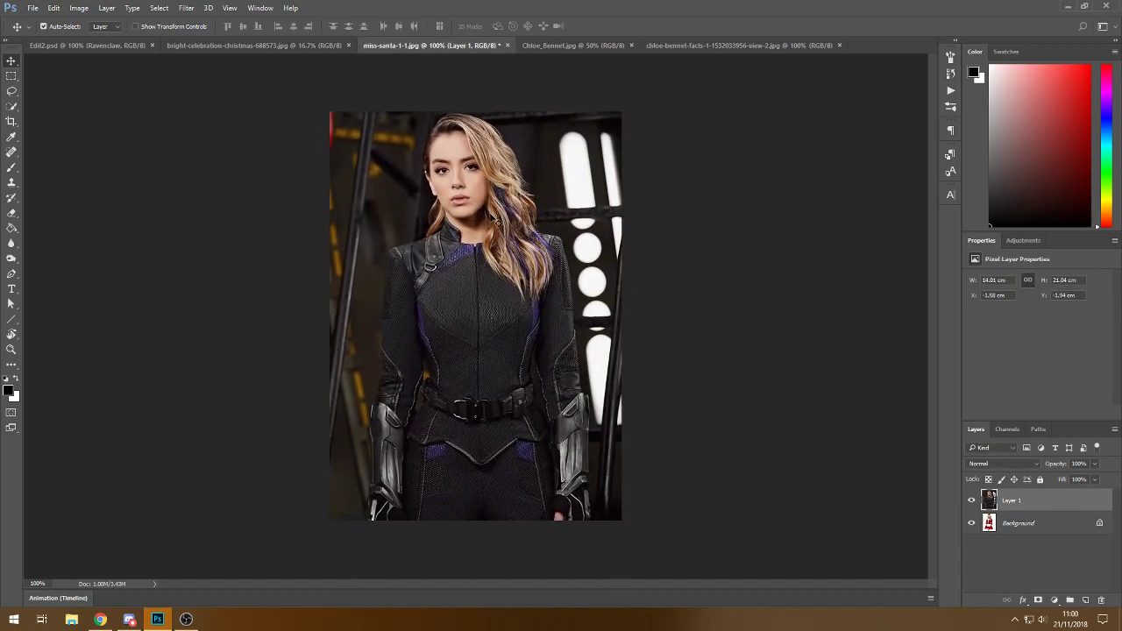
{"action": "key", "text": "ctrl+plus"}
{"action": "key", "text": "ctrl+minus"}
{"action": "left_click", "coordinate": [972, 501]}
{"action": "left_click", "coordinate": [972, 501]}
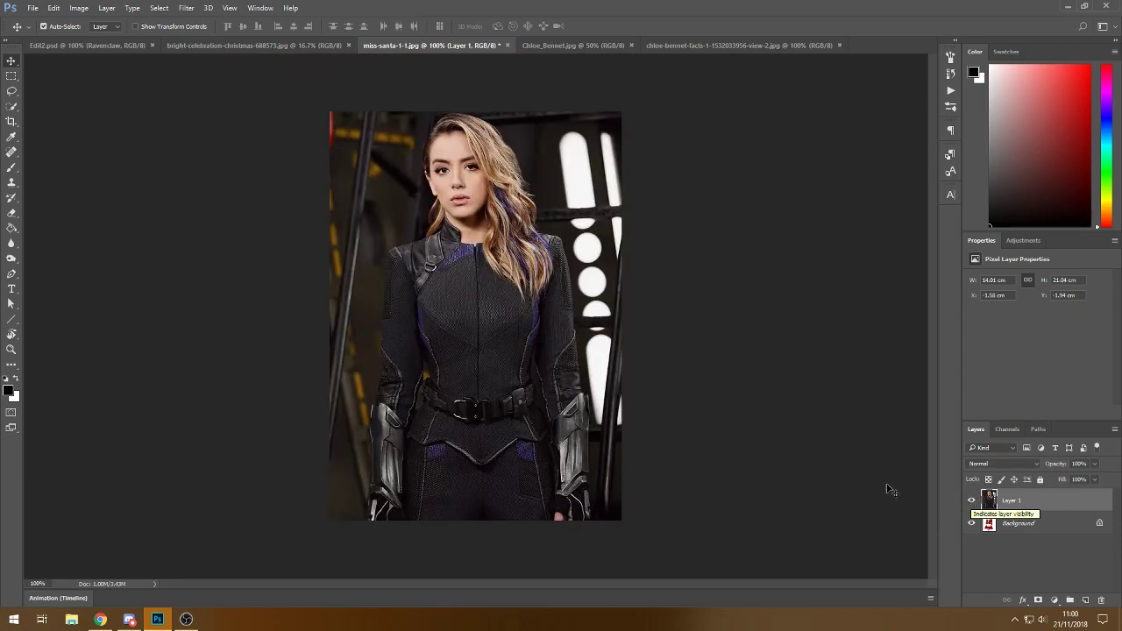
Lasso a loose selection around the woman's head and long hair on Layer 1.
{"action": "left_click", "coordinate": [11, 92]}
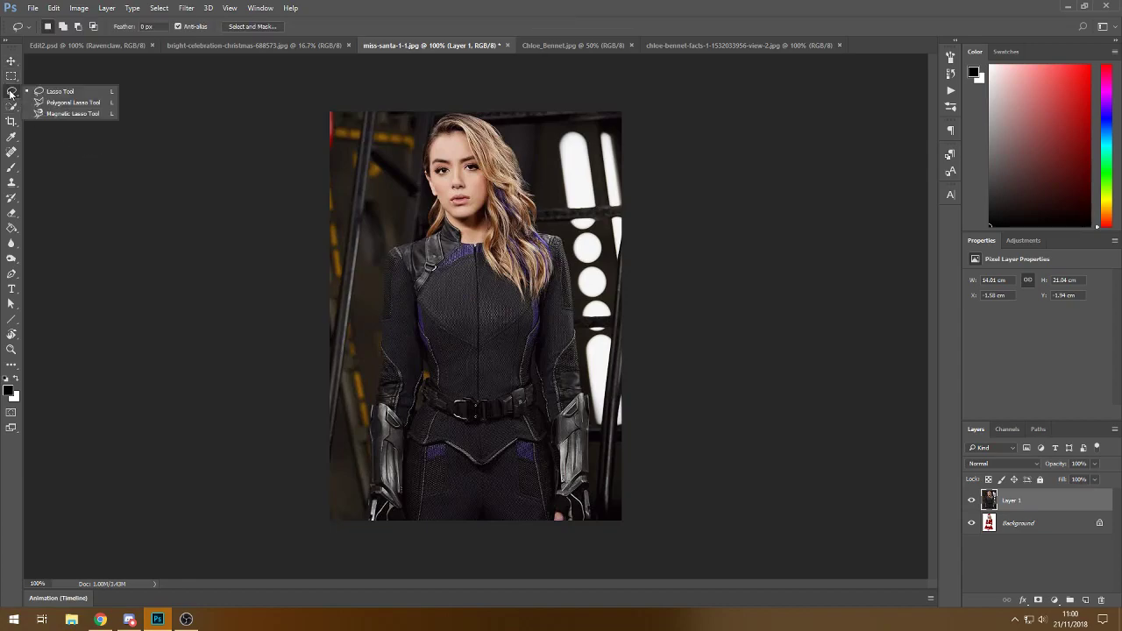
{"action": "left_click", "coordinate": [52, 93]}
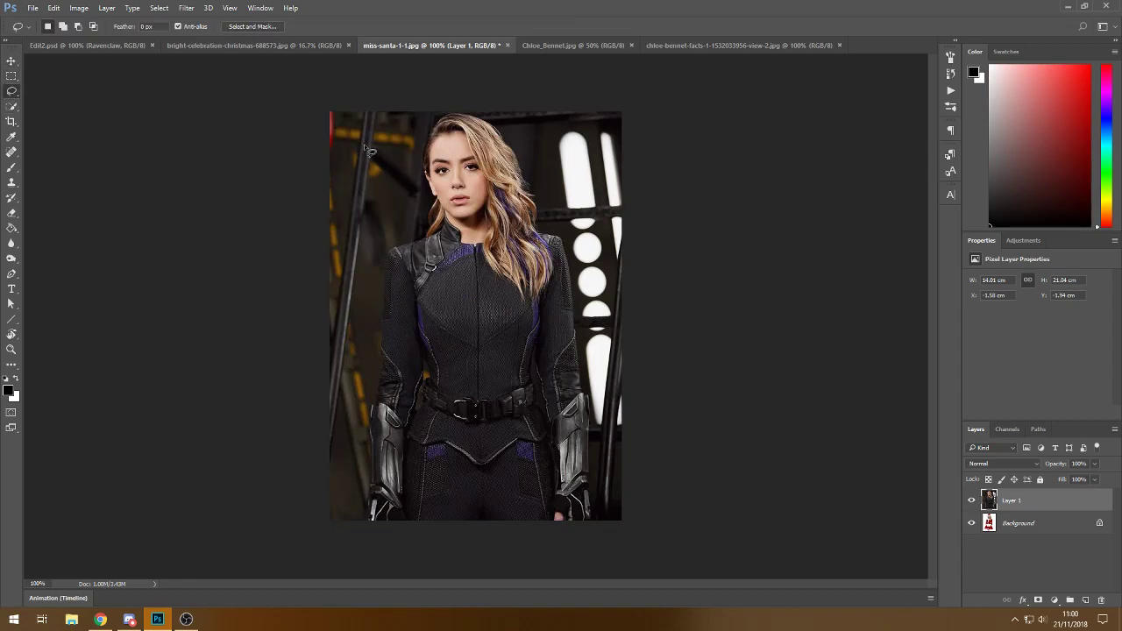
{"action": "right_click", "coordinate": [11, 92]}
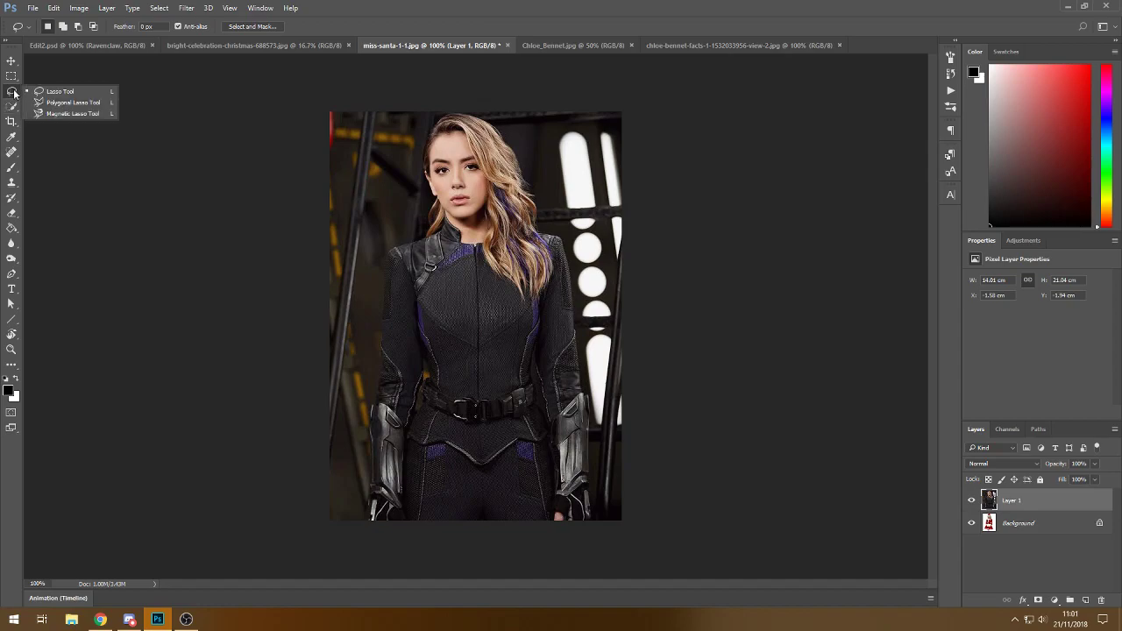
{"action": "left_click", "coordinate": [75, 92]}
{"action": "mouse_move", "coordinate": [520, 137]}
{"action": "left_mouse_down"}
{"action": "mouse_move", "coordinate": [421, 103]}
{"action": "mouse_move", "coordinate": [420, 214]}
{"action": "mouse_move", "coordinate": [440, 277]}
{"action": "mouse_move", "coordinate": [559, 295]}
{"action": "mouse_move", "coordinate": [521, 131]}
{"action": "left_mouse_up"}
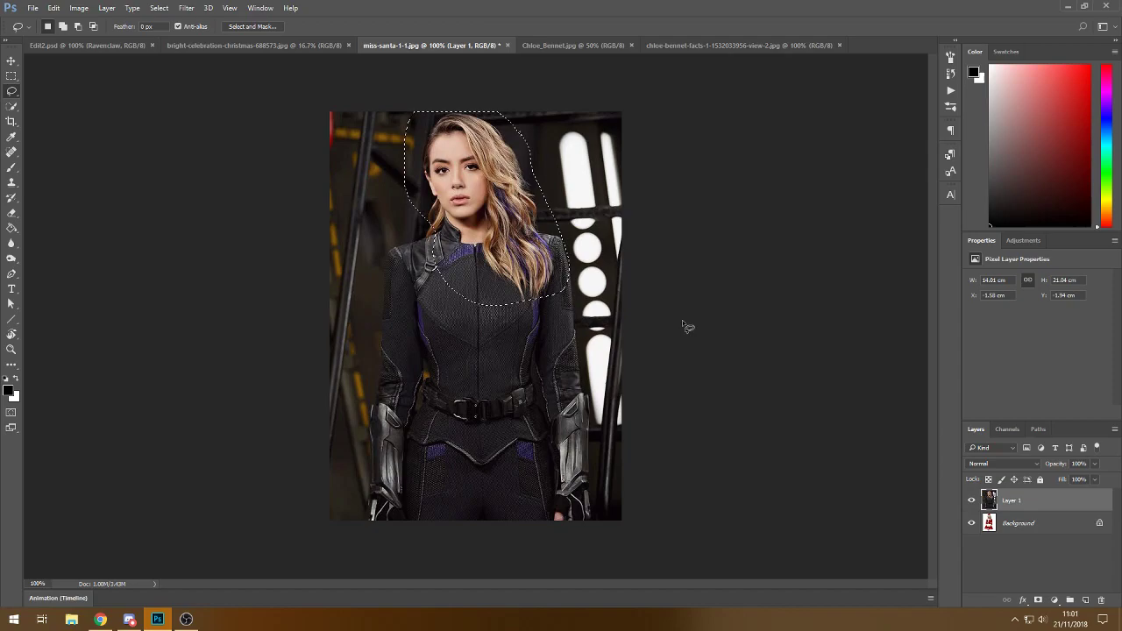
Copy the selected head and hair to a new layer and delete Layer 1.
{"action": "key", "text": "ctrl+j"}
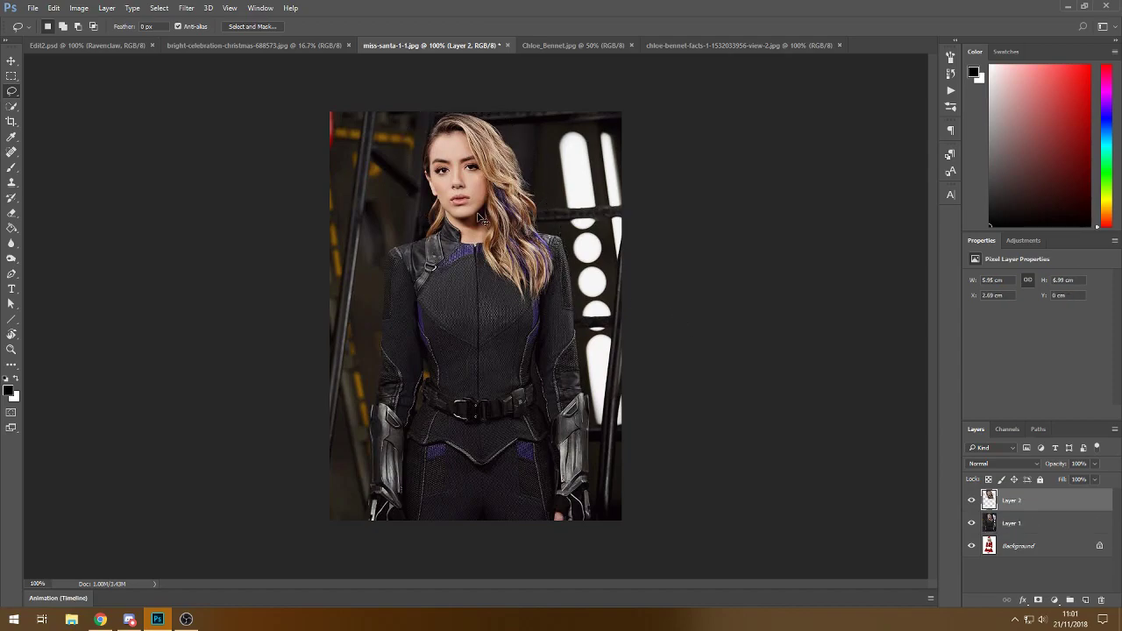
{"action": "left_click", "coordinate": [1013, 521]}
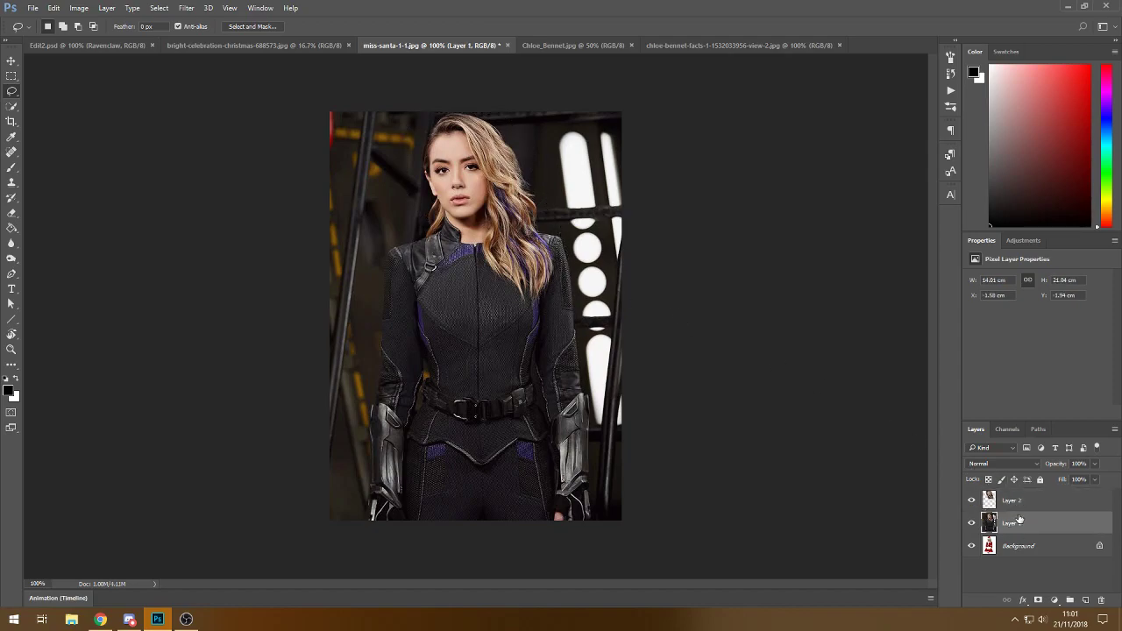
{"action": "key", "text": "Delete"}
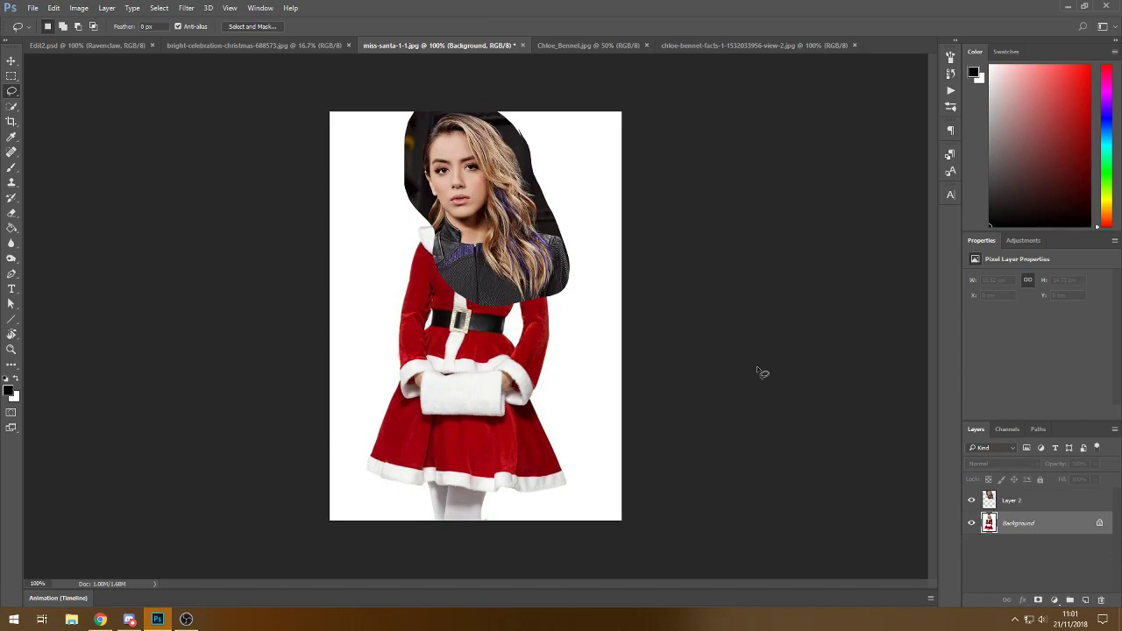
Lower the opacity of the cut-out head layer, Layer 2, to 58%.
{"action": "key", "text": "ctrl+plus"}
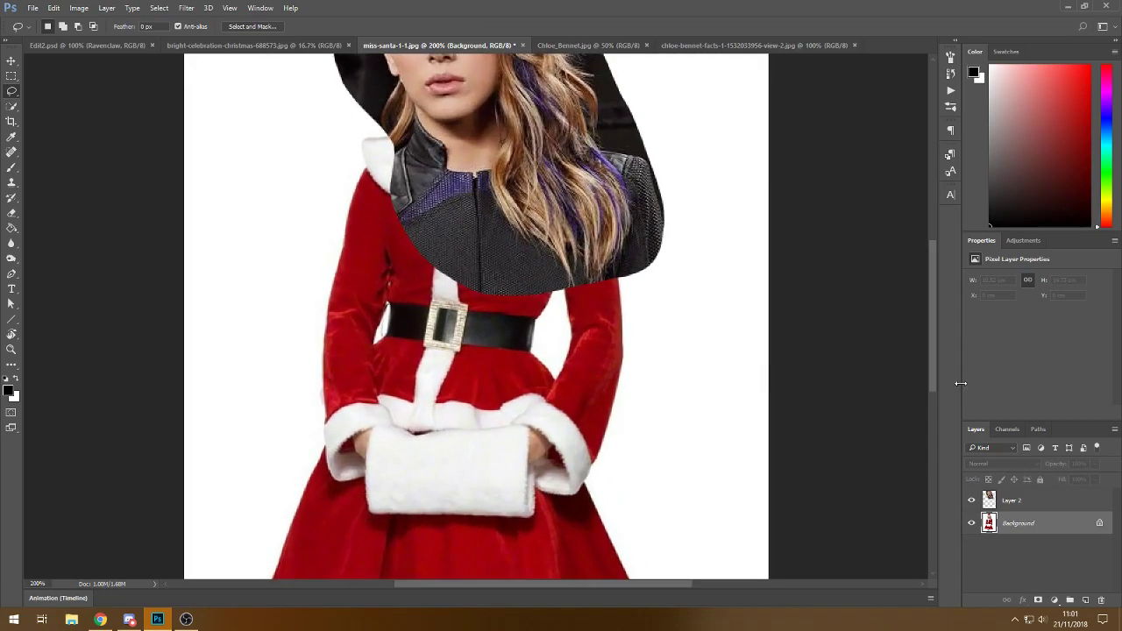
{"action": "left_click_drag", "start_coordinate": [934, 373], "coordinate": [932, 321]}
{"action": "left_click", "coordinate": [1013, 500]}
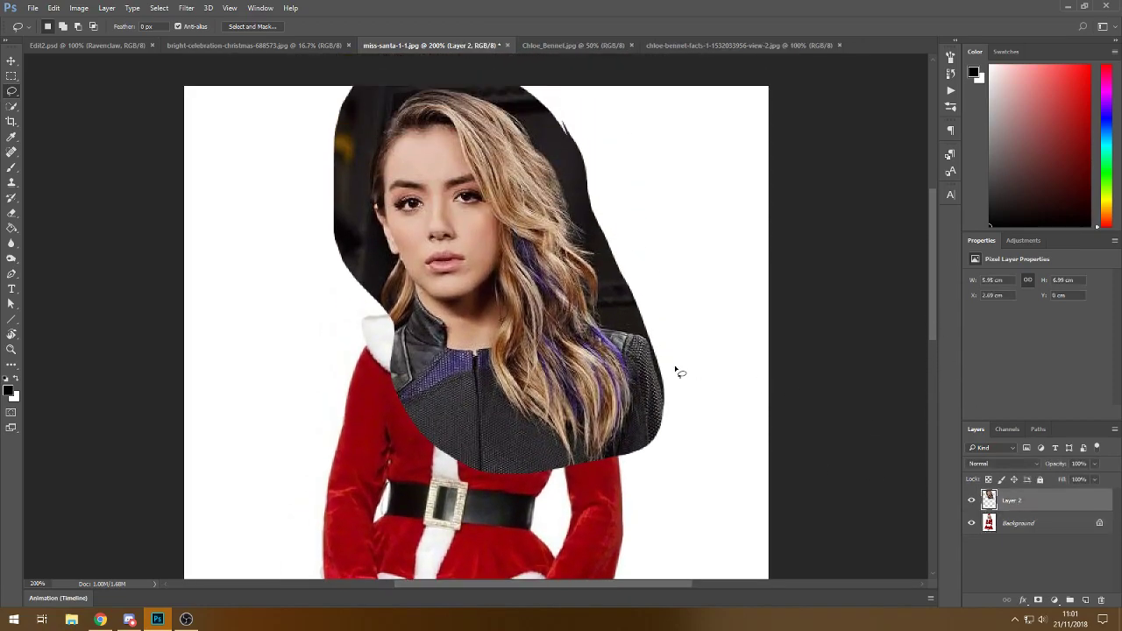
{"action": "left_click", "coordinate": [1094, 464]}
{"action": "left_click_drag", "start_coordinate": [1076, 480], "coordinate": [1073, 481]}
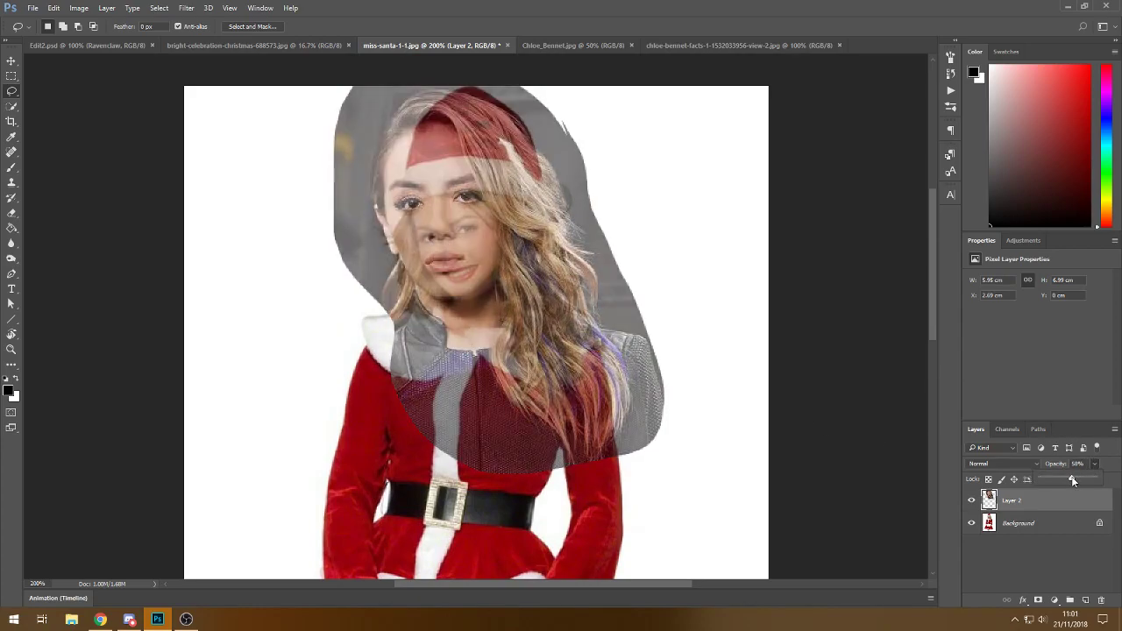
Scale Layer 2 to about 73%, rotate it about -4.2 degrees, and align its face with the Santa model's face.
{"action": "key", "text": "ctrl+t"}
{"action": "left_click_drag", "start_coordinate": [334, 86], "coordinate": [409, 191]}
{"action": "left_click_drag", "start_coordinate": [470, 241], "coordinate": [440, 198]}
{"action": "mouse_move", "coordinate": [463, 115]}
{"action": "left_mouse_down"}
{"action": "mouse_move", "coordinate": [449, 117]}
{"action": "mouse_move", "coordinate": [450, 131]}
{"action": "left_mouse_up"}
{"action": "left_click_drag", "start_coordinate": [365, 147], "coordinate": [371, 149]}
{"action": "left_click", "coordinate": [429, 202]}
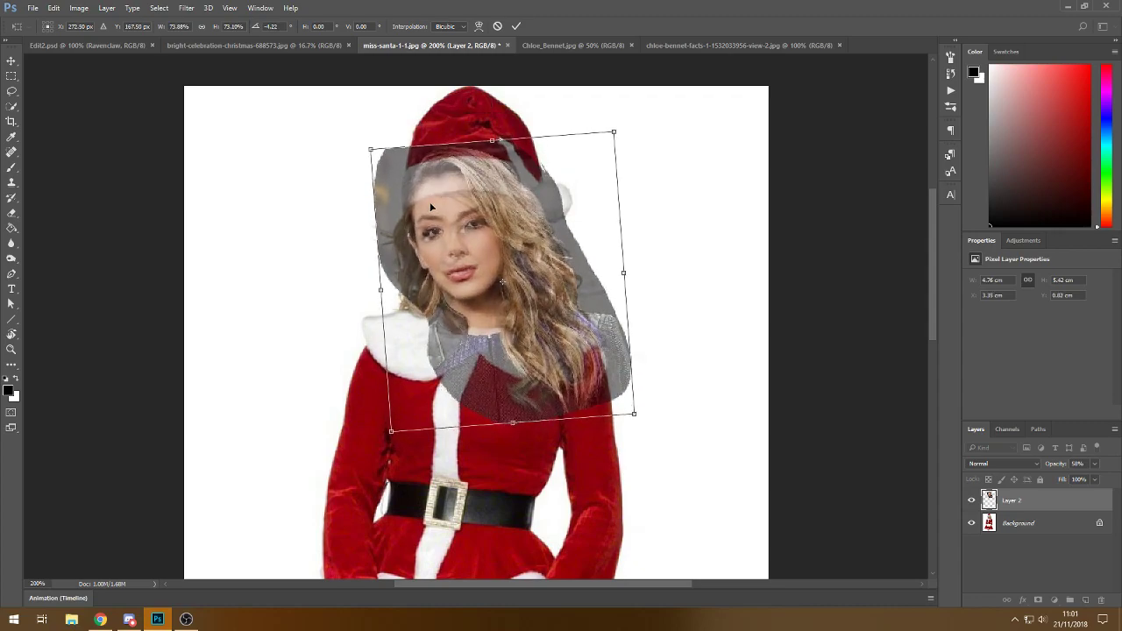
{"action": "key", "text": "Return"}
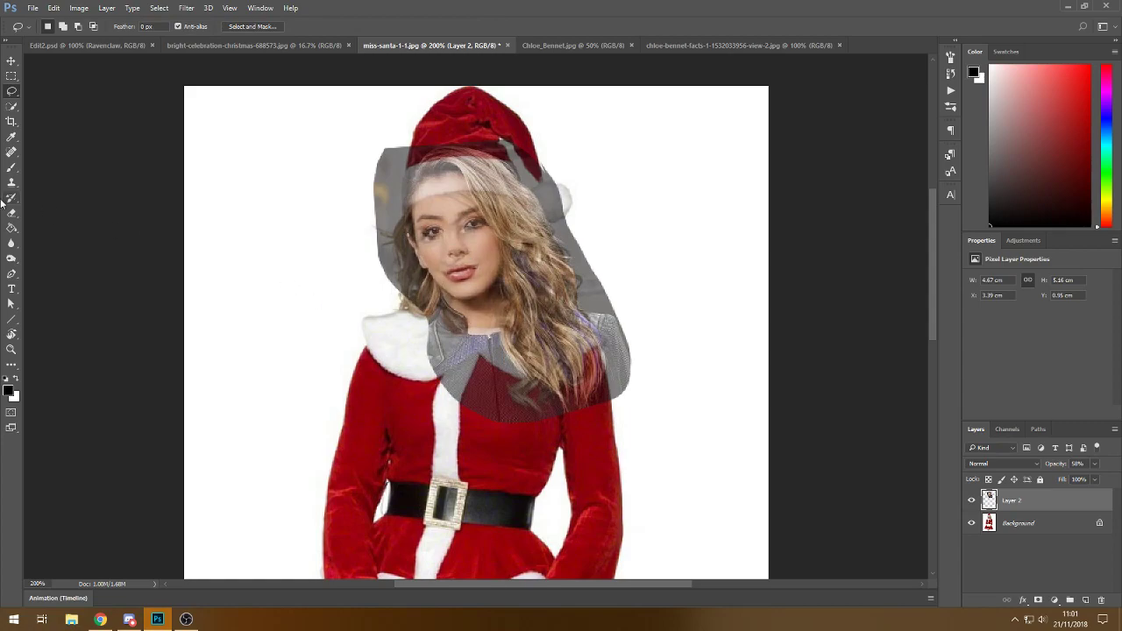
Erase the dark background and suit around the head and hair on Layer 2 with a 34 px soft Eraser.
{"action": "left_click", "coordinate": [12, 214]}
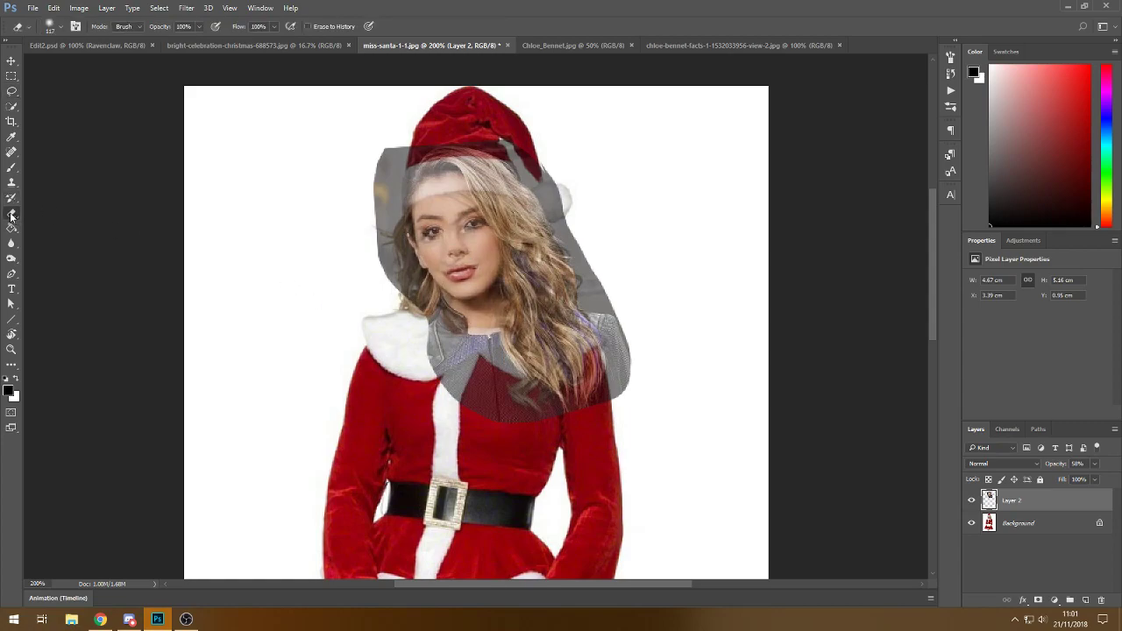
{"action": "left_click", "coordinate": [59, 27]}
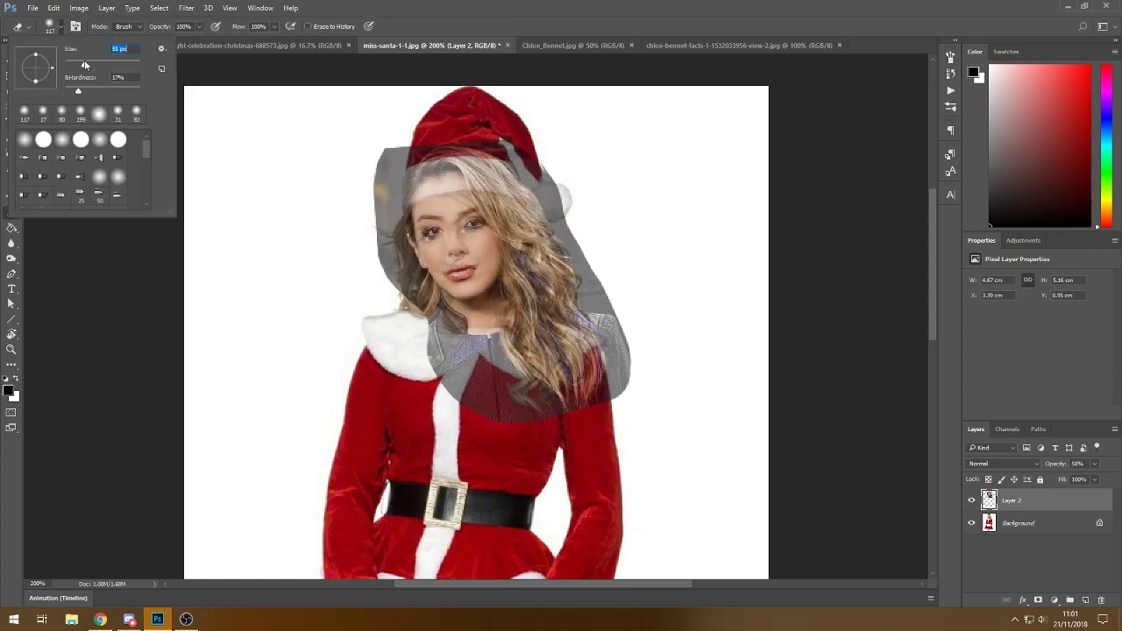
{"action": "left_click_drag", "start_coordinate": [76, 92], "coordinate": [56, 92]}
{"action": "mouse_move", "coordinate": [400, 139]}
{"action": "left_mouse_down"}
{"action": "mouse_move", "coordinate": [369, 157]}
{"action": "mouse_move", "coordinate": [371, 142]}
{"action": "mouse_move", "coordinate": [366, 193]}
{"action": "mouse_move", "coordinate": [338, 201]}
{"action": "left_mouse_up"}
{"action": "key", "text": "ctrl+z"}
{"action": "left_click", "coordinate": [60, 26]}
{"action": "left_click_drag", "start_coordinate": [78, 65], "coordinate": [77, 65]}
{"action": "mouse_move", "coordinate": [369, 130]}
{"action": "left_mouse_down"}
{"action": "mouse_move", "coordinate": [373, 172]}
{"action": "mouse_move", "coordinate": [382, 143]}
{"action": "mouse_move", "coordinate": [378, 291]}
{"action": "left_mouse_up"}
{"action": "mouse_move", "coordinate": [376, 170]}
{"action": "left_mouse_down"}
{"action": "mouse_move", "coordinate": [447, 140]}
{"action": "mouse_move", "coordinate": [525, 151]}
{"action": "mouse_move", "coordinate": [590, 275]}
{"action": "mouse_move", "coordinate": [621, 377]}
{"action": "mouse_move", "coordinate": [581, 405]}
{"action": "mouse_move", "coordinate": [513, 418]}
{"action": "mouse_move", "coordinate": [464, 402]}
{"action": "mouse_move", "coordinate": [439, 357]}
{"action": "mouse_move", "coordinate": [495, 359]}
{"action": "mouse_move", "coordinate": [499, 404]}
{"action": "mouse_move", "coordinate": [469, 390]}
{"action": "mouse_move", "coordinate": [452, 342]}
{"action": "left_mouse_up"}
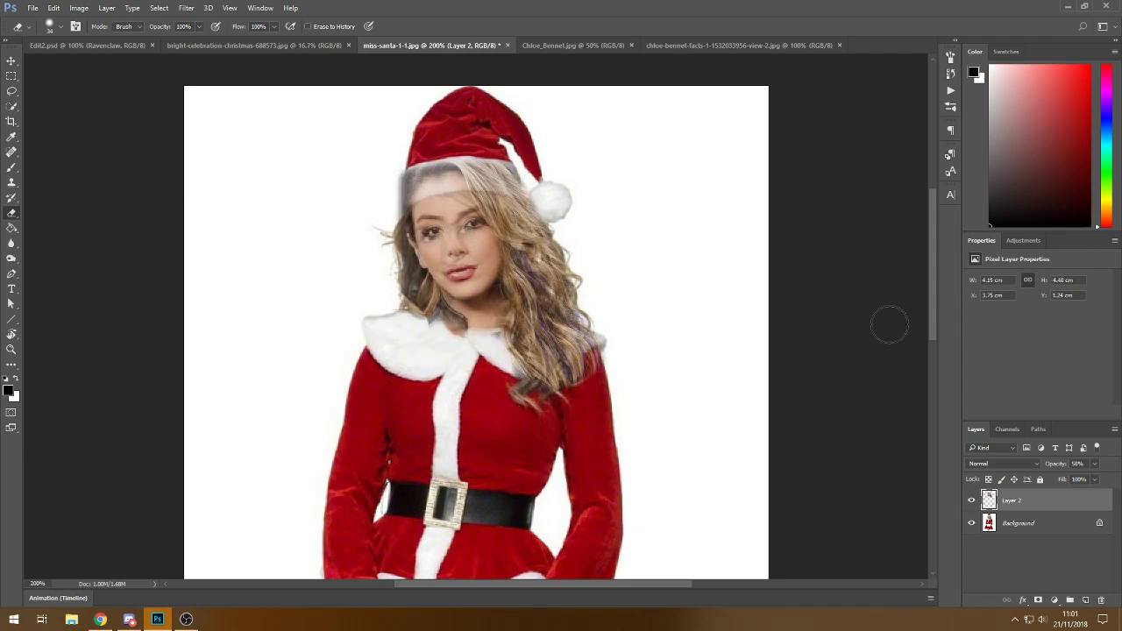
Set Layer 2's opacity to 67% and erase the hair covering the Santa hat's white trim.
{"action": "left_click", "coordinate": [1095, 464]}
{"action": "left_click_drag", "start_coordinate": [1101, 480], "coordinate": [1110, 479]}
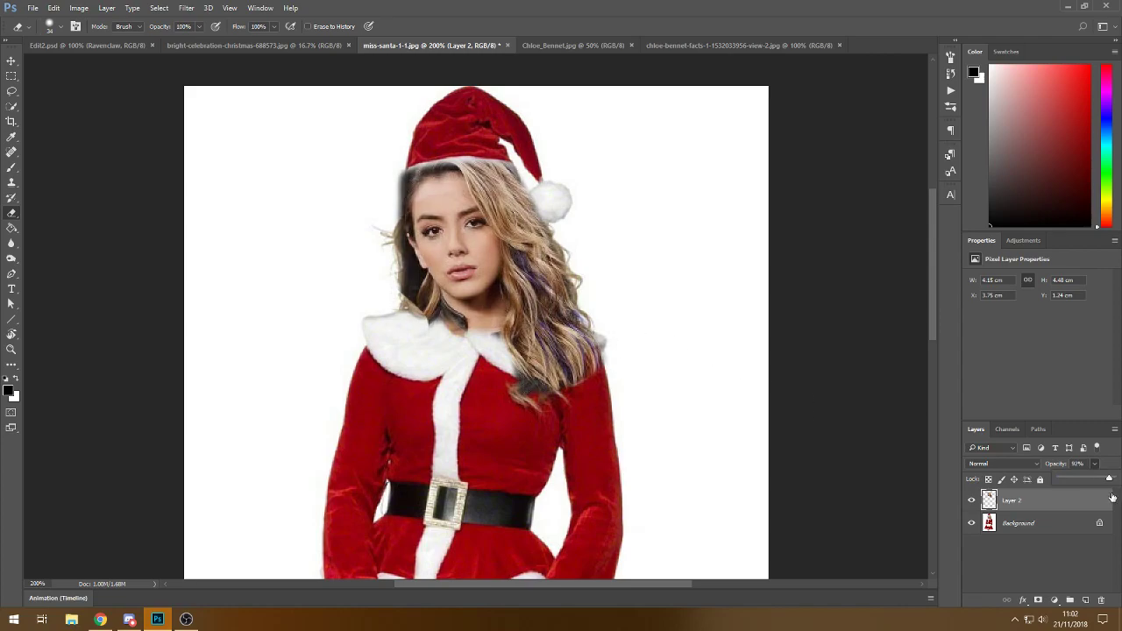
{"action": "left_click", "coordinate": [1096, 484]}
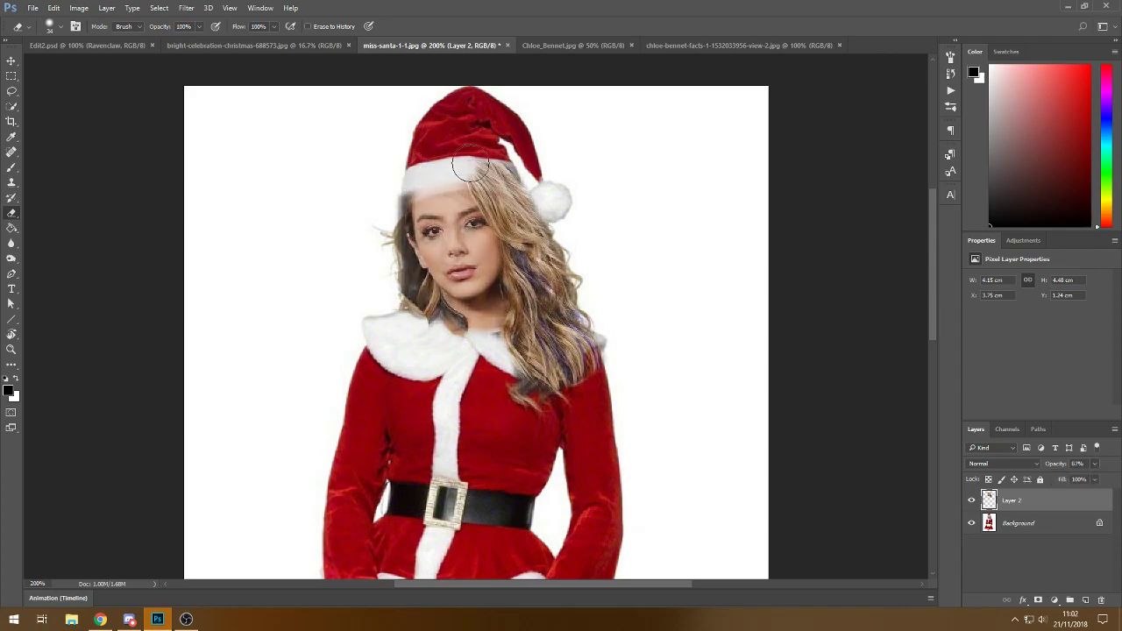
Clean up Layer 2 along the lower edge of the hat trim and beside the collar with a 12 px Eraser.
{"action": "left_click", "coordinate": [59, 27]}
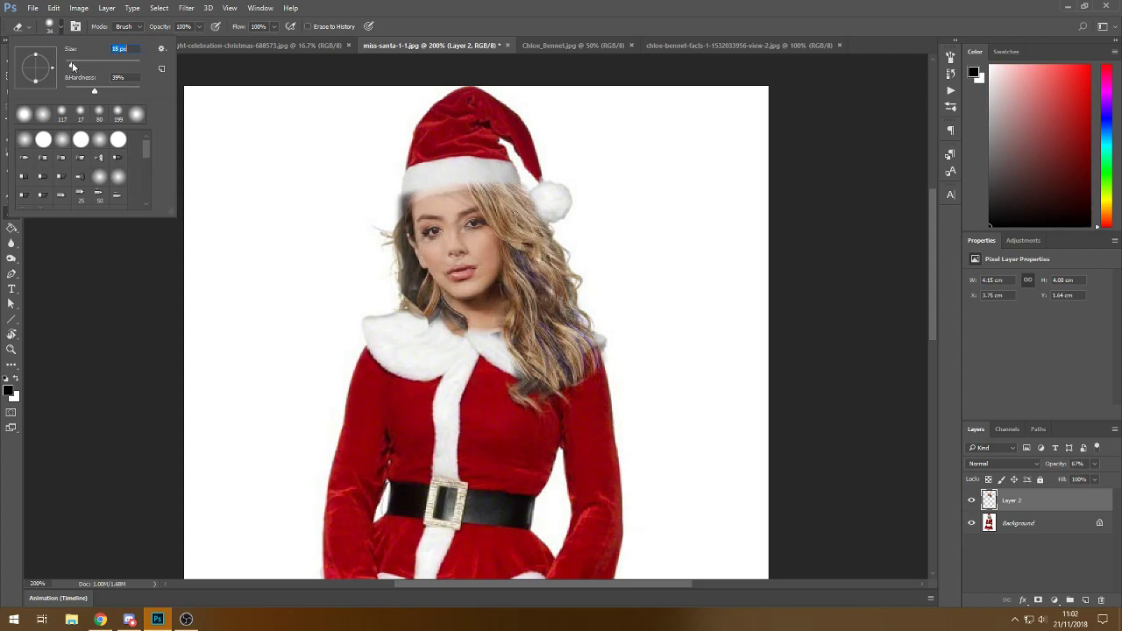
{"action": "mouse_move", "coordinate": [398, 198]}
{"action": "left_mouse_down"}
{"action": "mouse_move", "coordinate": [485, 184]}
{"action": "mouse_move", "coordinate": [546, 201]}
{"action": "mouse_move", "coordinate": [462, 183]}
{"action": "left_mouse_up"}
{"action": "left_click_drag", "start_coordinate": [400, 200], "coordinate": [403, 200]}
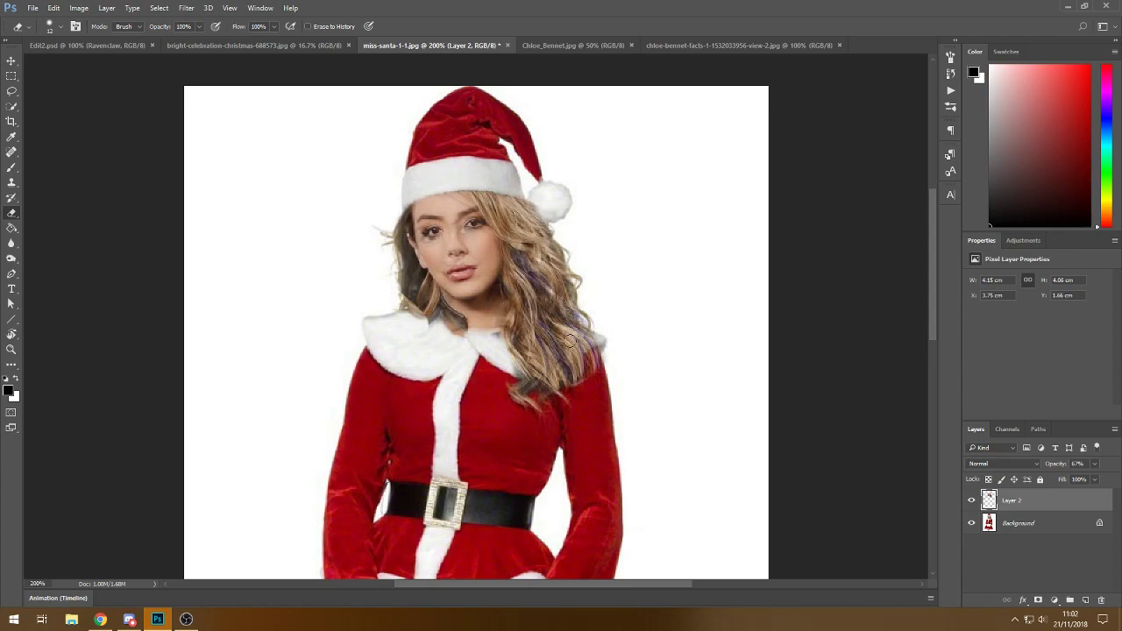
{"action": "mouse_move", "coordinate": [435, 329]}
{"action": "left_mouse_down"}
{"action": "mouse_move", "coordinate": [426, 318]}
{"action": "mouse_move", "coordinate": [431, 326]}
{"action": "left_mouse_up"}
Raise Layer 2's opacity to 95% and erase the dark suit collar beside the neck.
{"action": "left_click", "coordinate": [1096, 463]}
{"action": "left_click_drag", "start_coordinate": [1106, 480], "coordinate": [1111, 480]}
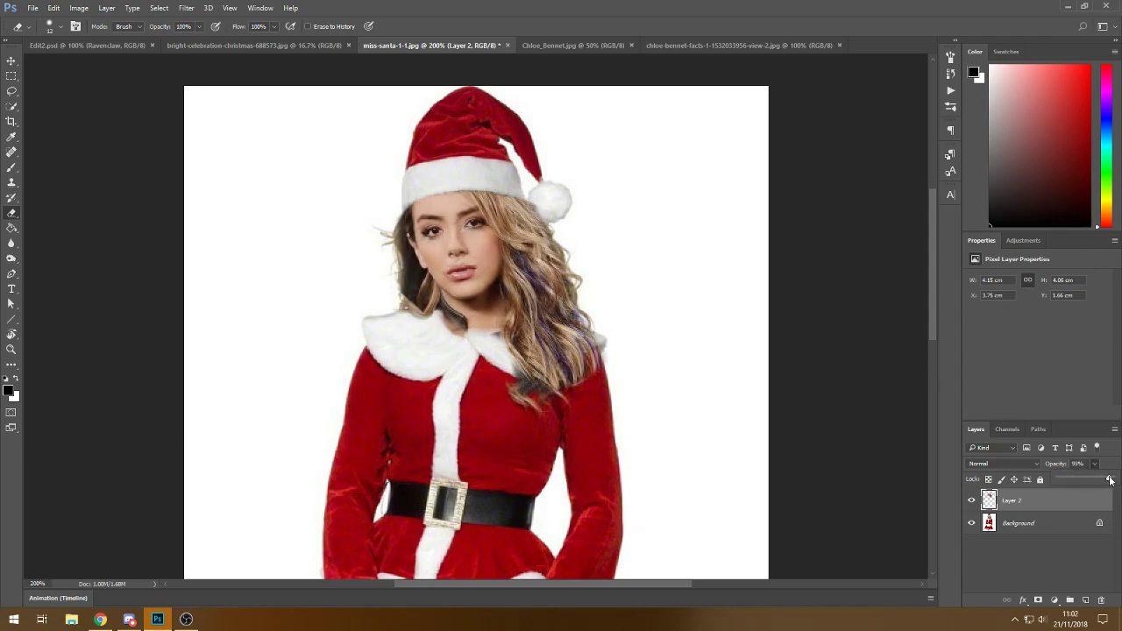
{"action": "mouse_move", "coordinate": [444, 316]}
{"action": "left_mouse_down"}
{"action": "mouse_move", "coordinate": [461, 326]}
{"action": "mouse_move", "coordinate": [444, 307]}
{"action": "left_mouse_up"}
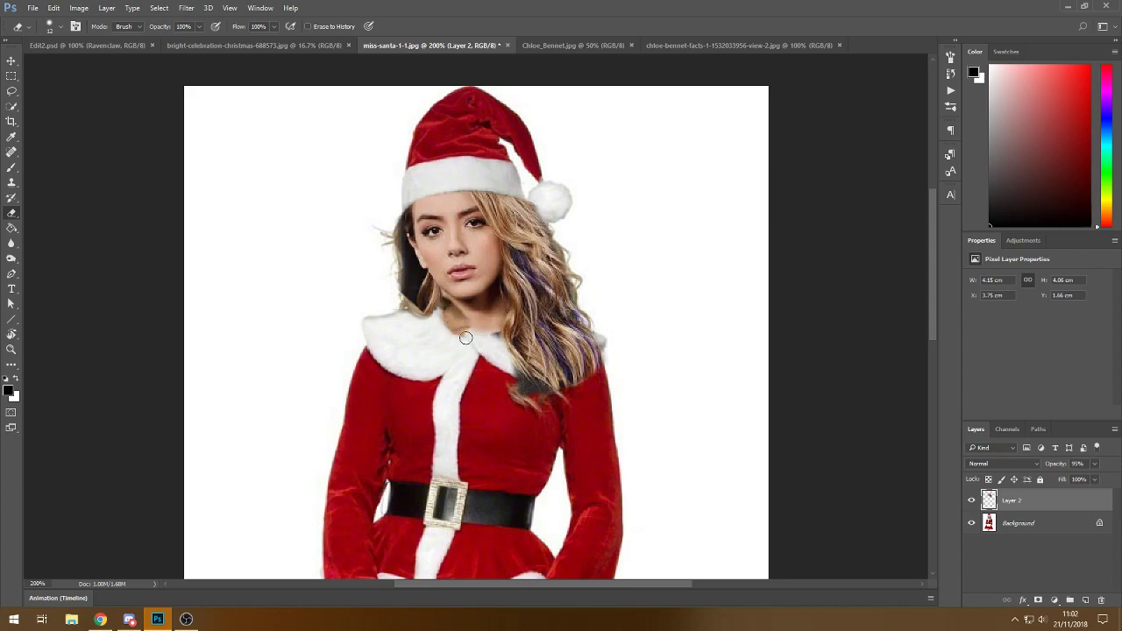
Enlarge the Eraser and remove the leftover dark suit and backdrop around the neck, hair ends and outer hair edges.
{"action": "left_click", "coordinate": [60, 29]}
{"action": "left_click", "coordinate": [86, 64]}
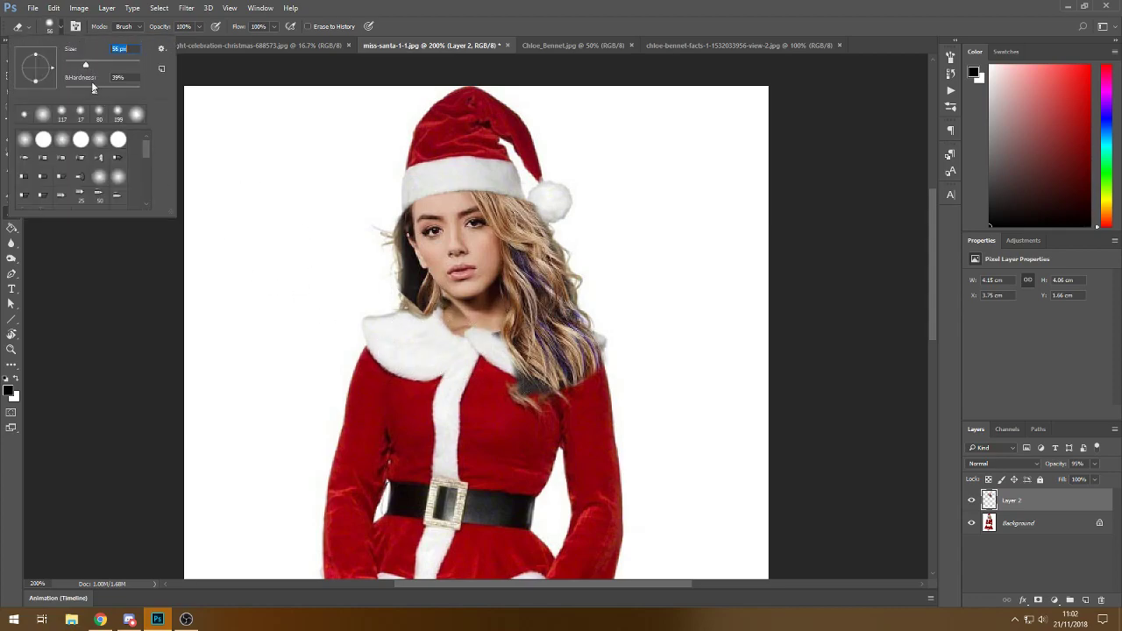
{"action": "mouse_move", "coordinate": [453, 330]}
{"action": "left_mouse_down"}
{"action": "mouse_move", "coordinate": [537, 406]}
{"action": "mouse_move", "coordinate": [505, 391]}
{"action": "mouse_move", "coordinate": [498, 372]}
{"action": "mouse_move", "coordinate": [525, 409]}
{"action": "mouse_move", "coordinate": [551, 424]}
{"action": "mouse_move", "coordinate": [584, 418]}
{"action": "mouse_move", "coordinate": [564, 396]}
{"action": "mouse_move", "coordinate": [608, 355]}
{"action": "mouse_move", "coordinate": [587, 308]}
{"action": "left_mouse_up"}
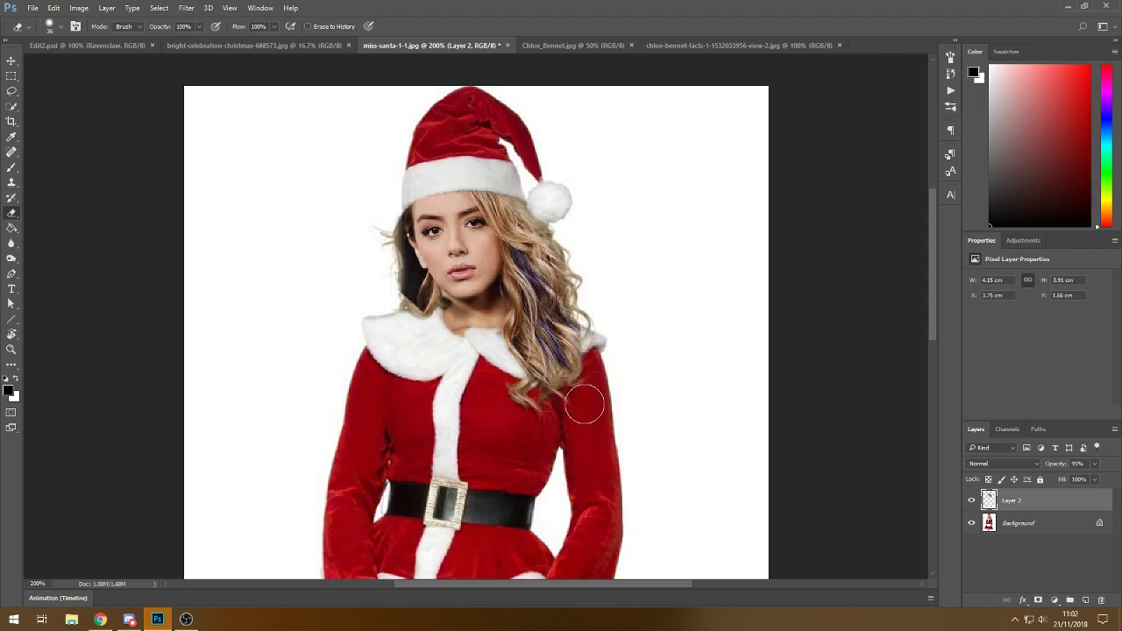
{"action": "left_click_drag", "start_coordinate": [392, 303], "coordinate": [400, 291]}
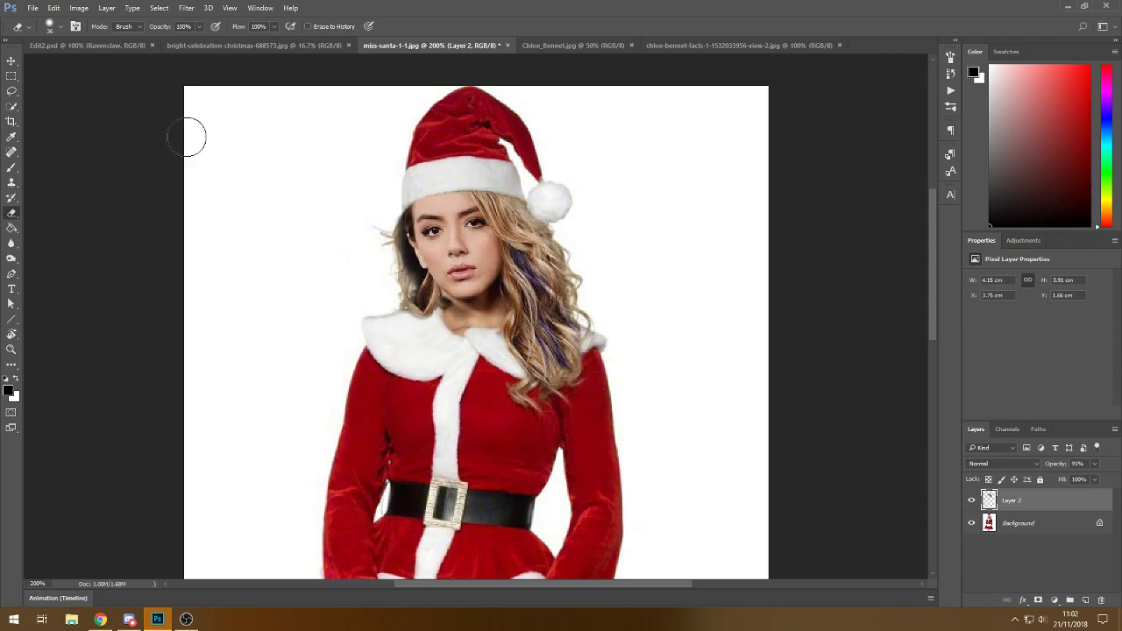
Erase the dark backdrop between the cheek and the shorter side of the hair with a 15 px Eraser.
{"action": "left_click", "coordinate": [59, 27]}
{"action": "mouse_move", "coordinate": [398, 220]}
{"action": "left_mouse_down"}
{"action": "mouse_move", "coordinate": [412, 273]}
{"action": "mouse_move", "coordinate": [404, 310]}
{"action": "mouse_move", "coordinate": [421, 279]}
{"action": "mouse_move", "coordinate": [431, 324]}
{"action": "left_mouse_up"}
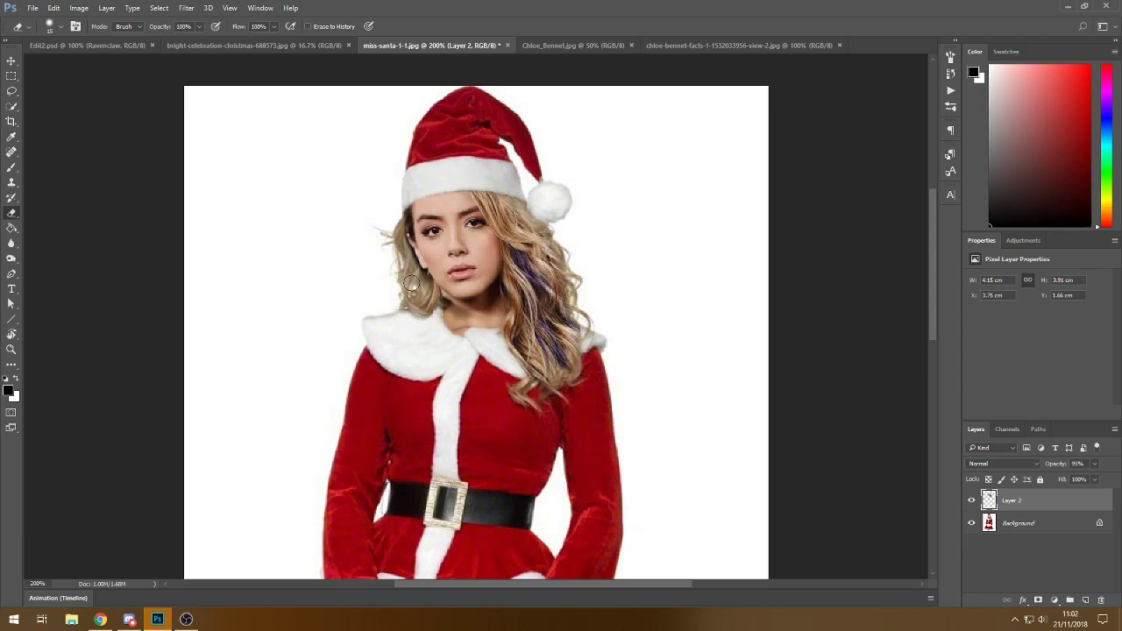
{"action": "key", "text": "ctrl+plus"}
{"action": "key", "text": "ctrl+plus"}
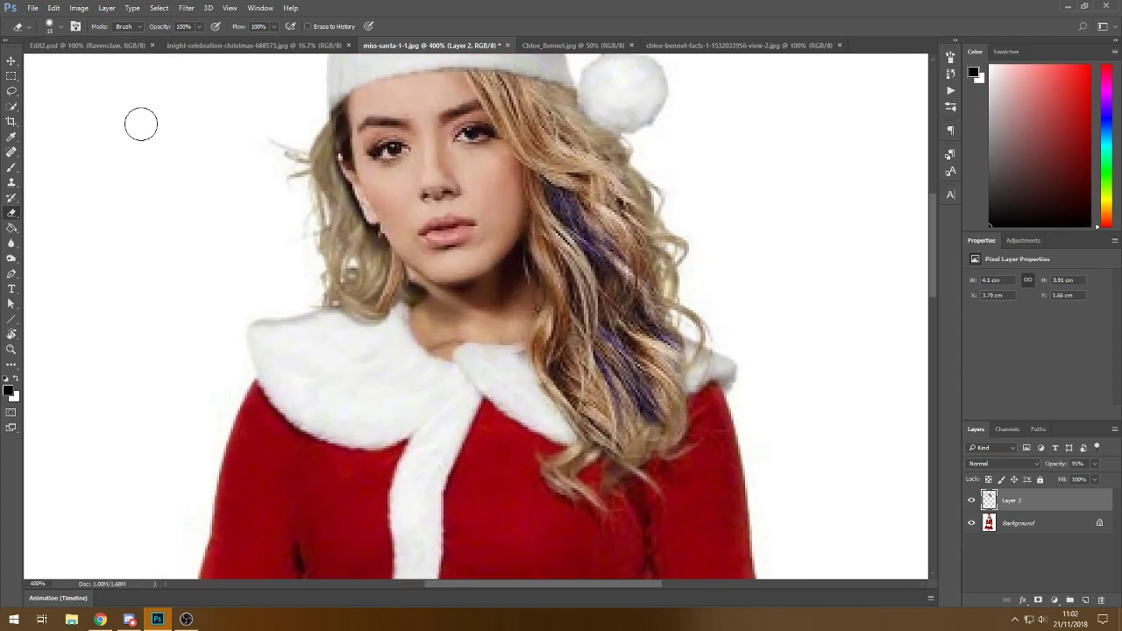
Erase the leftover dark edge beside the jaw, cheek and temple, switching to a 6 px Eraser for the fine parts.
{"action": "scroll", "coordinate": [193, 210], "scroll_direction": "up", "scroll_amount": 1}
{"action": "left_click_drag", "start_coordinate": [419, 332], "coordinate": [403, 328]}
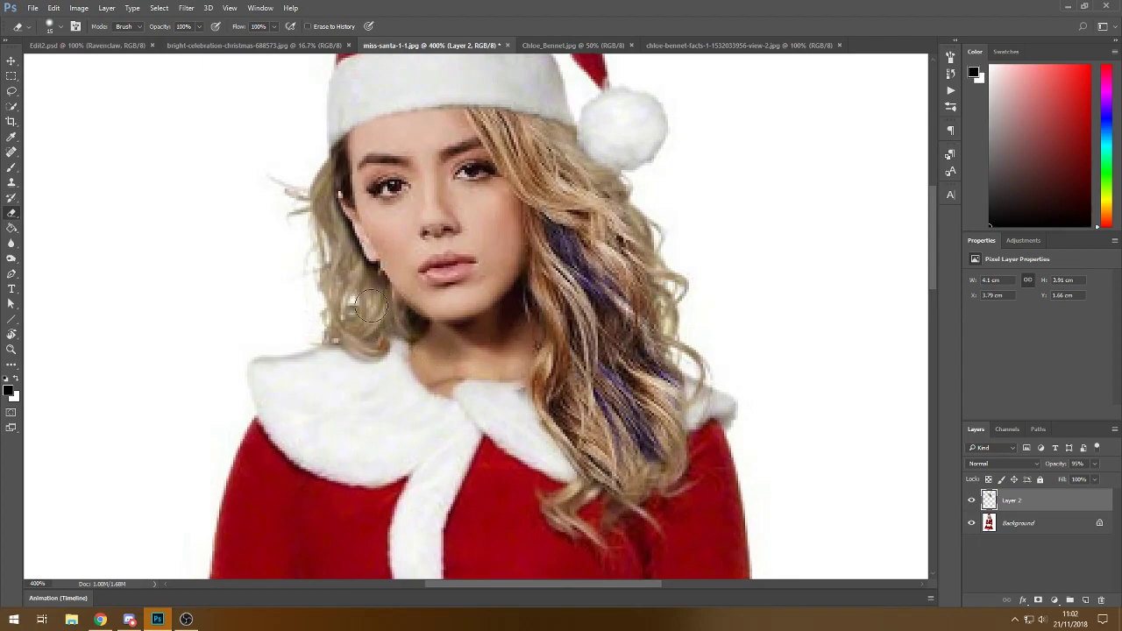
{"action": "left_click", "coordinate": [58, 26]}
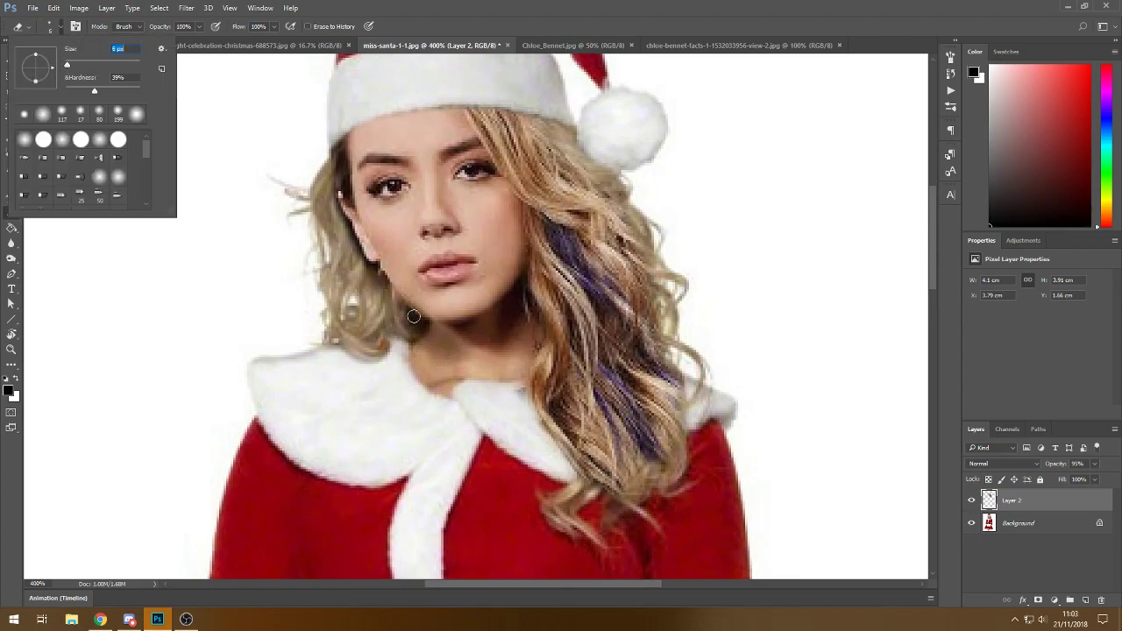
{"action": "key", "text": "Return"}
{"action": "mouse_move", "coordinate": [370, 267]}
{"action": "left_mouse_down"}
{"action": "mouse_move", "coordinate": [330, 208]}
{"action": "mouse_move", "coordinate": [354, 250]}
{"action": "left_mouse_up"}
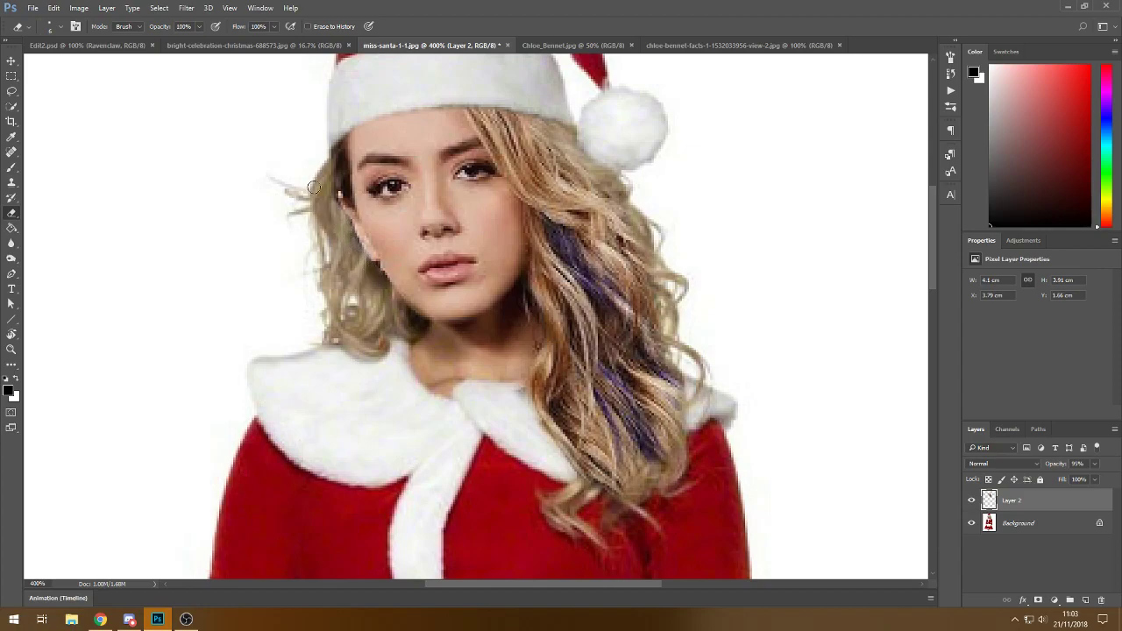
{"action": "mouse_move", "coordinate": [333, 162]}
{"action": "left_mouse_down"}
{"action": "mouse_move", "coordinate": [340, 133]}
{"action": "mouse_move", "coordinate": [344, 184]}
{"action": "mouse_move", "coordinate": [332, 188]}
{"action": "left_mouse_up"}
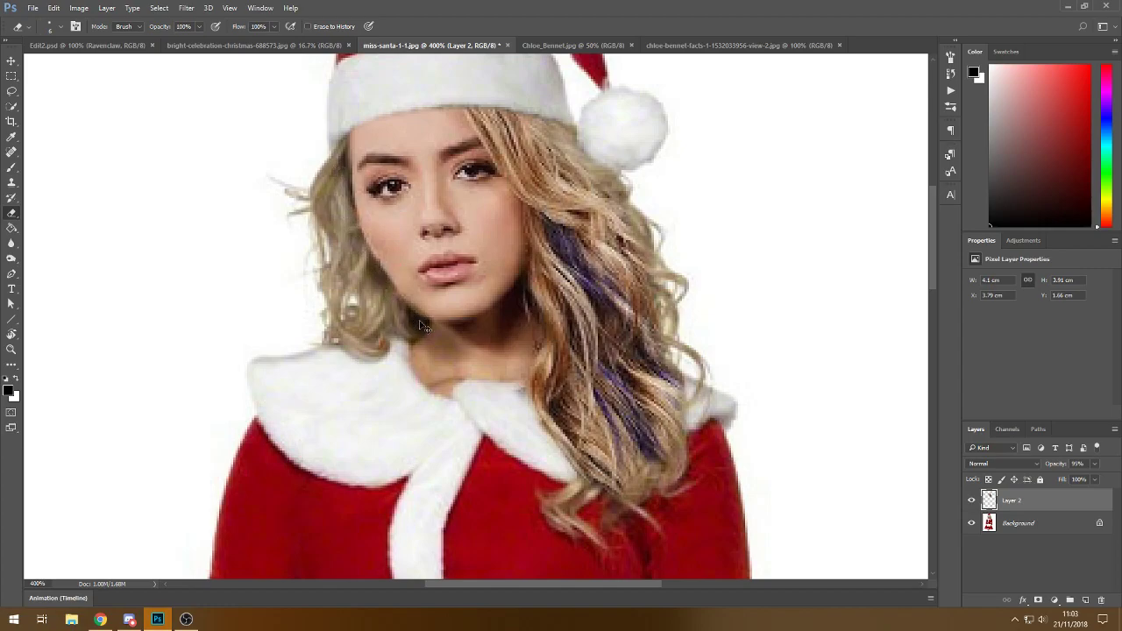
Set the Eraser to 50 px with 8% hardness and 47% opacity.
{"action": "key", "text": "ctrl+minus"}
{"action": "key", "text": "ctrl+minus"}
{"action": "key", "text": "ctrl+minus"}
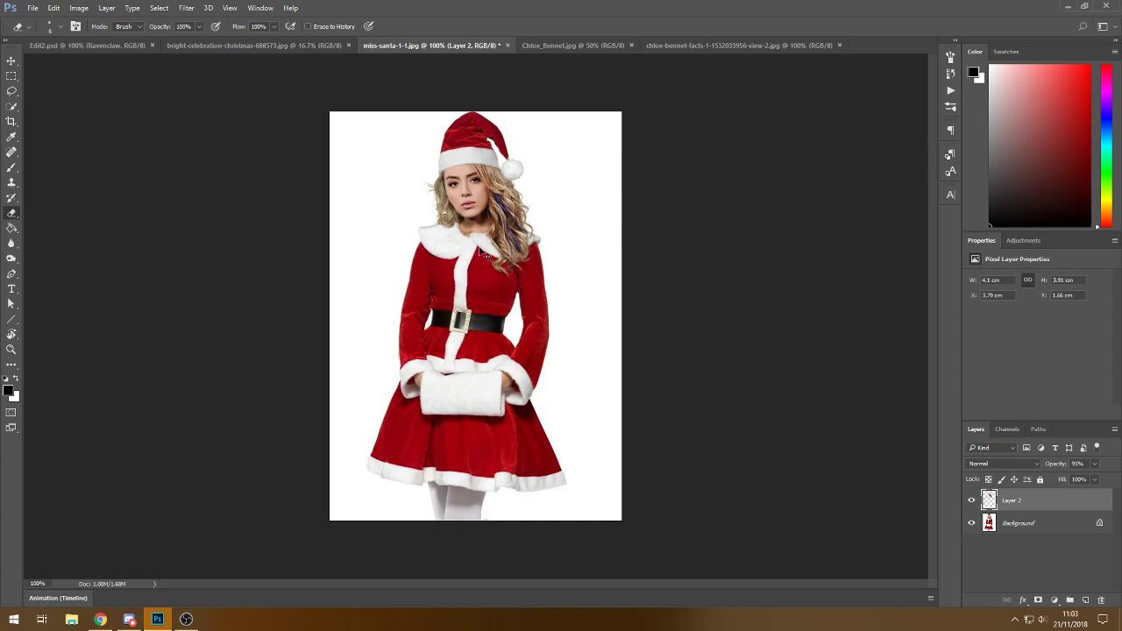
{"action": "left_click", "coordinate": [62, 28]}
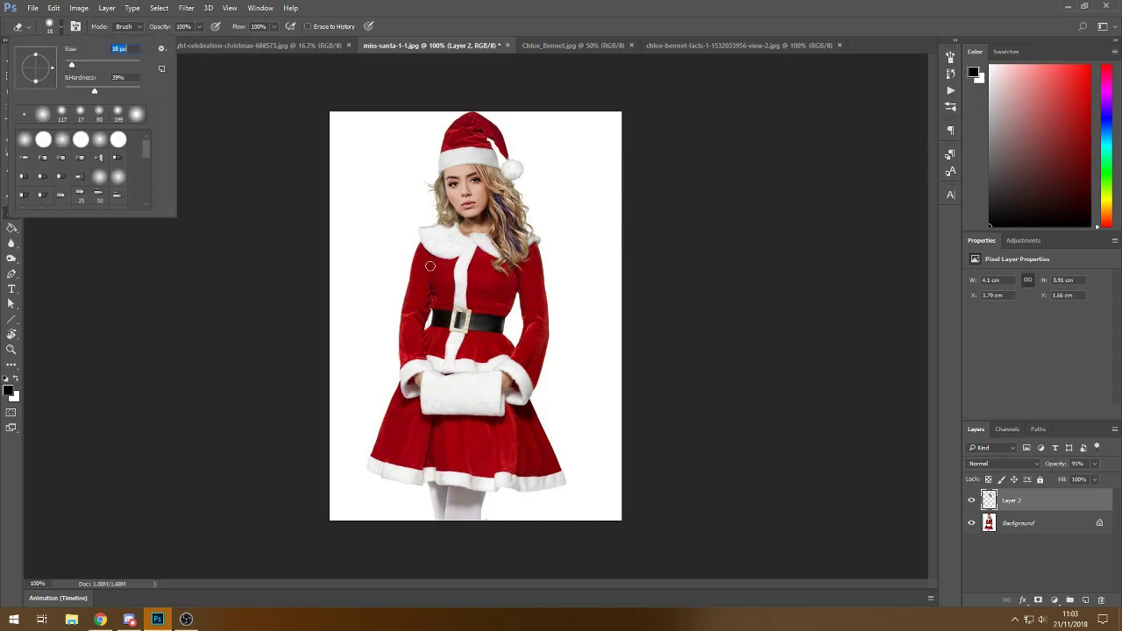
{"action": "left_click", "coordinate": [473, 226]}
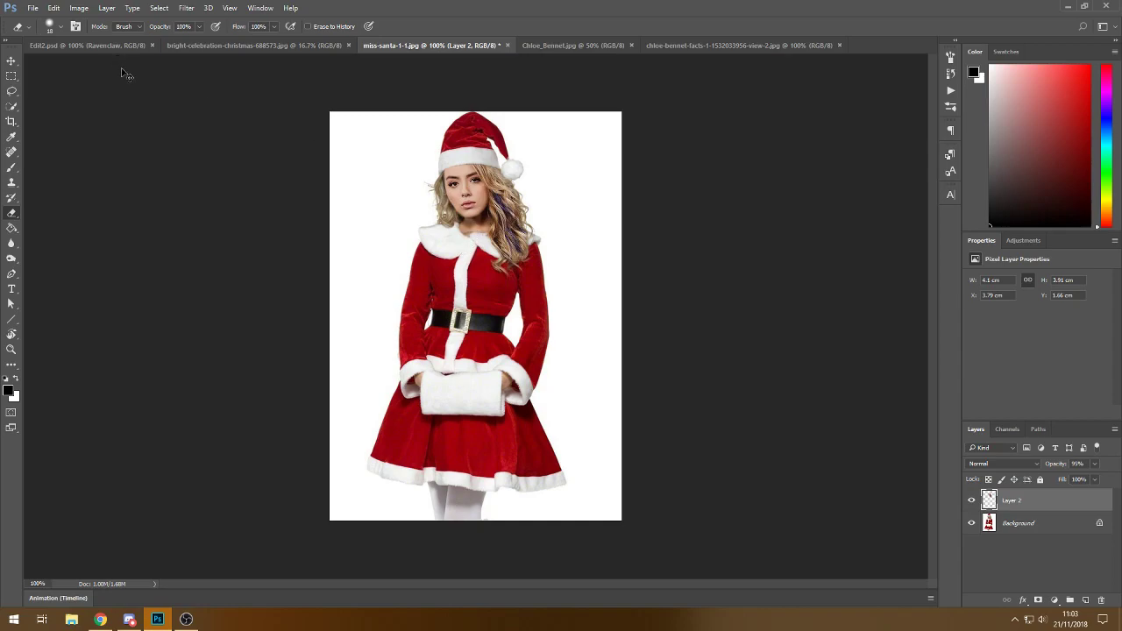
{"action": "left_click", "coordinate": [199, 26]}
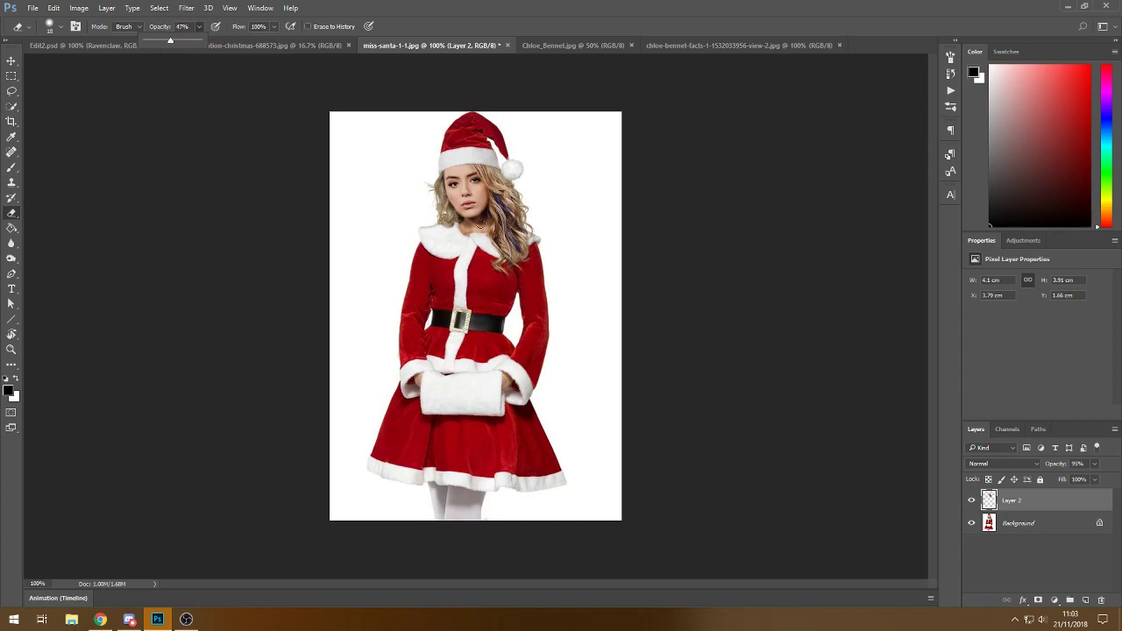
{"action": "left_click", "coordinate": [61, 27]}
{"action": "left_click", "coordinate": [84, 64]}
{"action": "mouse_move", "coordinate": [94, 92]}
{"action": "left_mouse_down"}
{"action": "mouse_move", "coordinate": [79, 94]}
{"action": "mouse_move", "coordinate": [123, 92]}
{"action": "mouse_move", "coordinate": [71, 91]}
{"action": "left_mouse_up"}
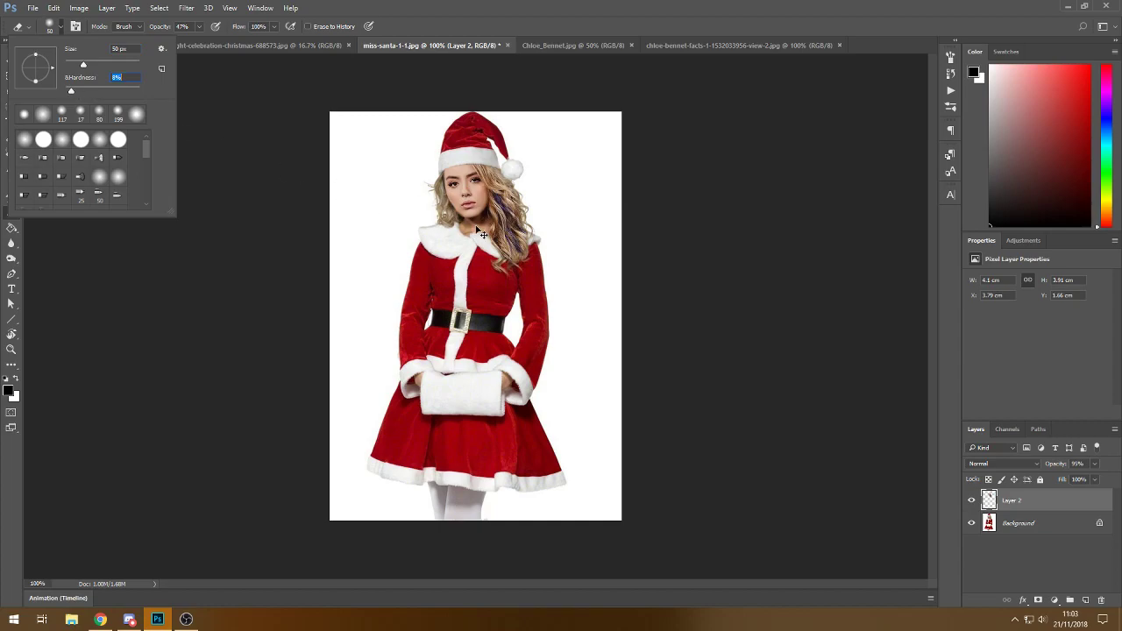
Softly erase Layer 2 around the neck and collar to blend it into the costume.
{"action": "key", "text": "ctrl+plus"}
{"action": "key", "text": "ctrl+plus"}
{"action": "scroll", "coordinate": [478, 234], "scroll_direction": "up", "scroll_amount": 4}
{"action": "right_click", "coordinate": [483, 270]}
{"action": "scroll", "coordinate": [464, 267], "scroll_direction": "up", "scroll_amount": 2}
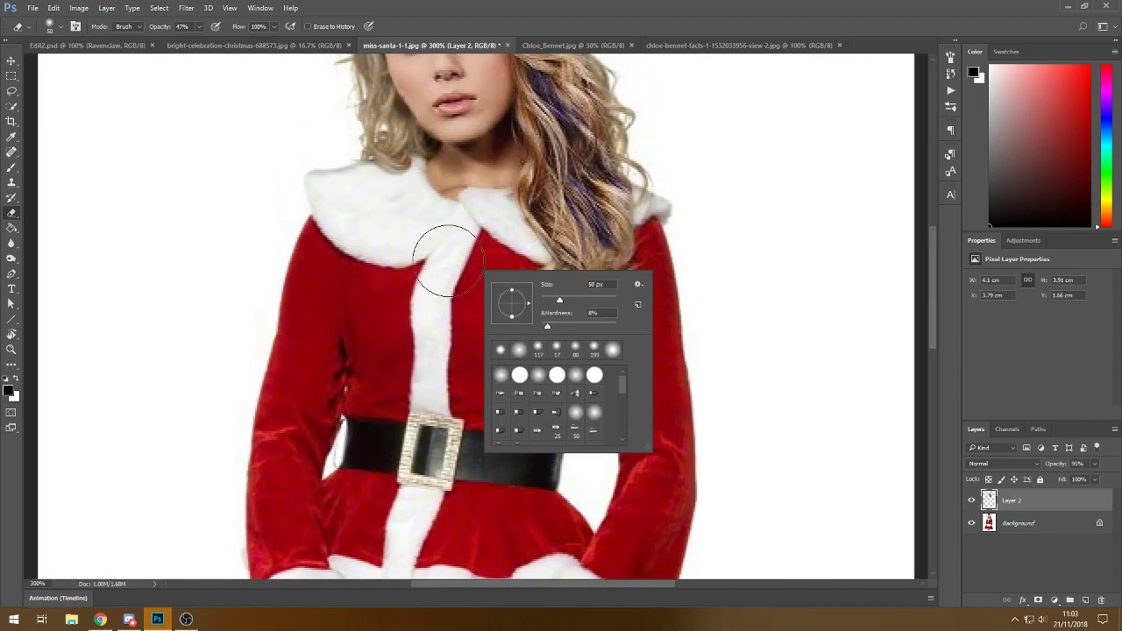
{"action": "left_click", "coordinate": [452, 261]}
{"action": "scroll", "coordinate": [505, 265], "scroll_direction": "up", "scroll_amount": 1}
{"action": "mouse_move", "coordinate": [460, 238]}
{"action": "left_mouse_down"}
{"action": "mouse_move", "coordinate": [441, 241]}
{"action": "mouse_move", "coordinate": [464, 243]}
{"action": "mouse_move", "coordinate": [465, 270]}
{"action": "mouse_move", "coordinate": [426, 242]}
{"action": "mouse_move", "coordinate": [561, 337]}
{"action": "mouse_move", "coordinate": [601, 329]}
{"action": "mouse_move", "coordinate": [562, 339]}
{"action": "mouse_move", "coordinate": [513, 313]}
{"action": "mouse_move", "coordinate": [526, 323]}
{"action": "mouse_move", "coordinate": [670, 346]}
{"action": "mouse_move", "coordinate": [649, 307]}
{"action": "mouse_move", "coordinate": [651, 167]}
{"action": "mouse_move", "coordinate": [658, 221]}
{"action": "mouse_move", "coordinate": [619, 105]}
{"action": "mouse_move", "coordinate": [626, 131]}
{"action": "mouse_move", "coordinate": [591, 110]}
{"action": "mouse_move", "coordinate": [669, 161]}
{"action": "left_mouse_up"}
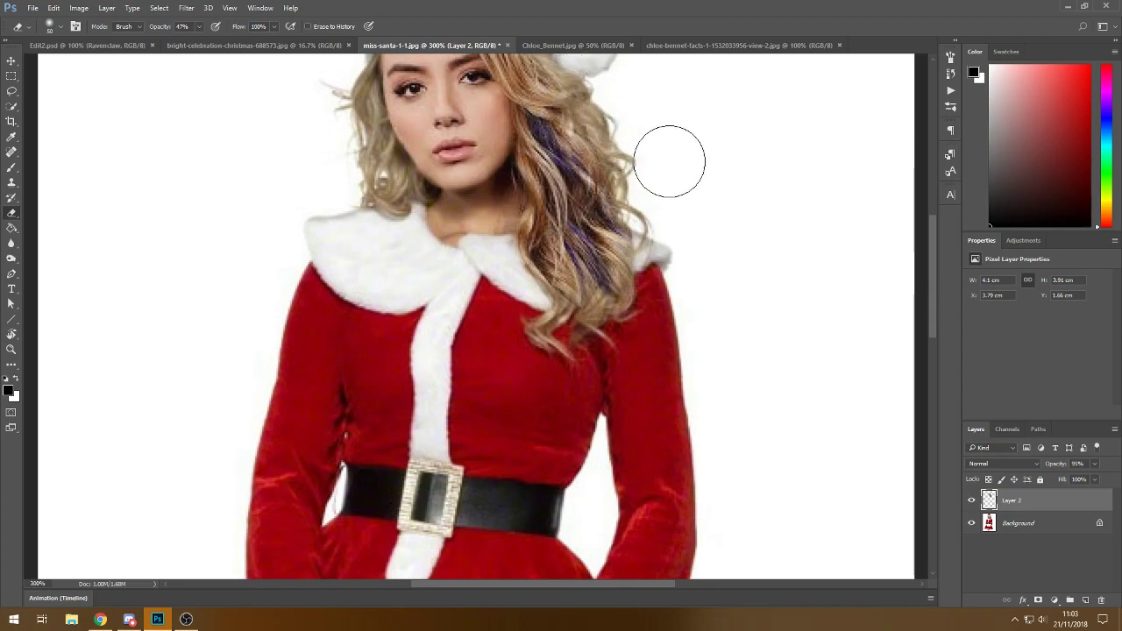
{"action": "scroll", "coordinate": [692, 263], "scroll_direction": "up", "scroll_amount": 3}
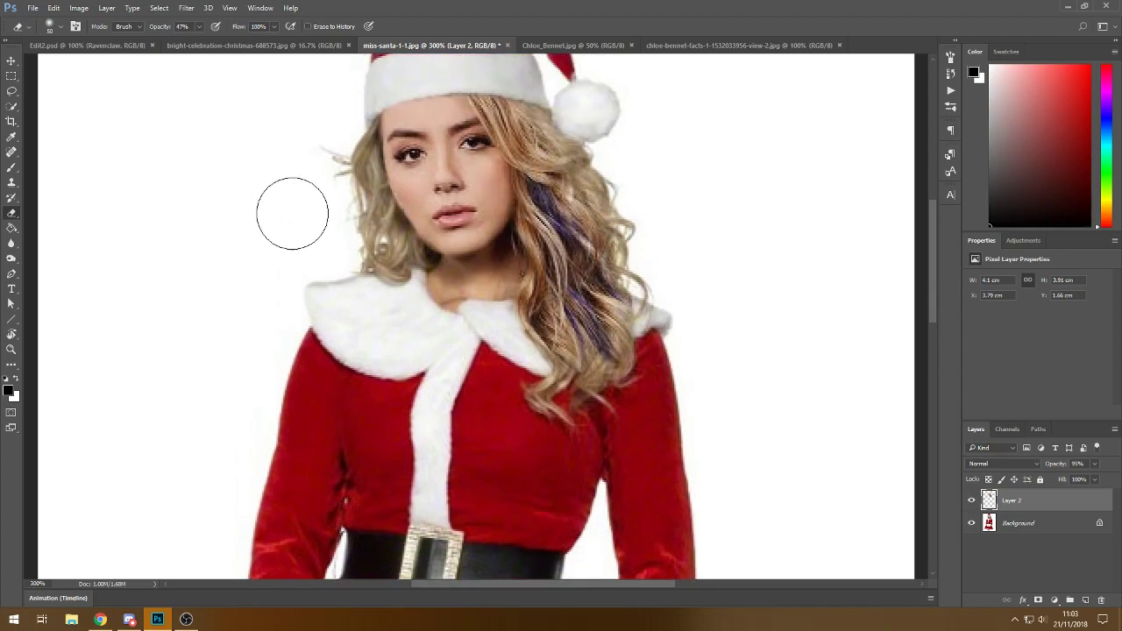
Set the Eraser to 17 px and 100% opacity.
{"action": "left_click", "coordinate": [60, 27]}
{"action": "left_click_drag", "start_coordinate": [74, 68], "coordinate": [72, 67]}
{"action": "left_click", "coordinate": [199, 27]}
{"action": "left_click_drag", "start_coordinate": [215, 45], "coordinate": [299, 46]}
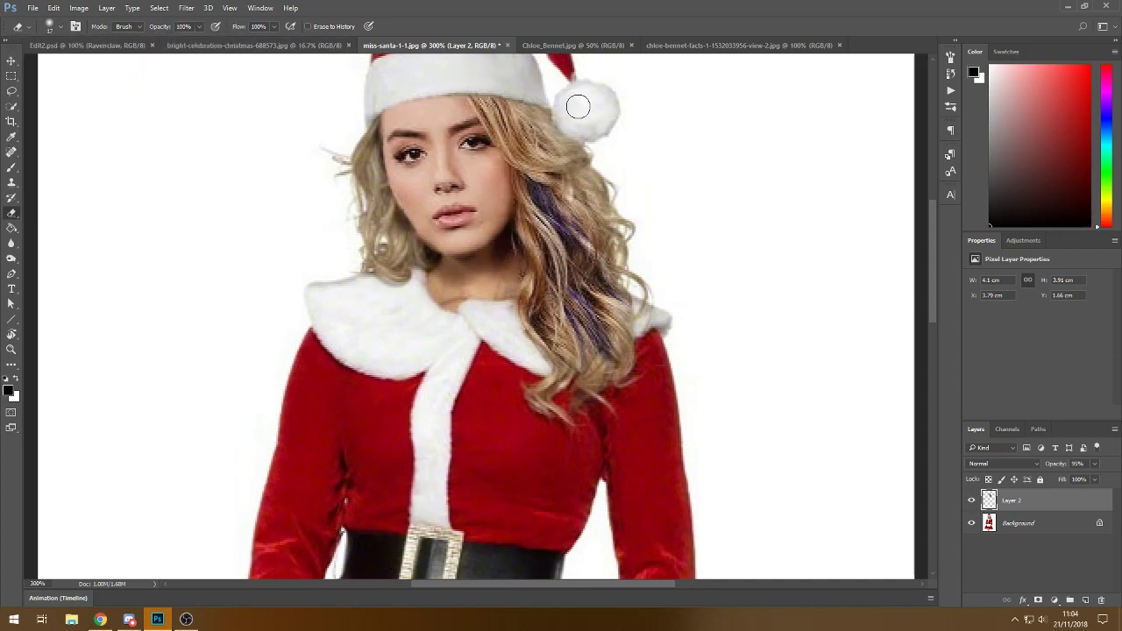
{"action": "key", "text": "ctrl+minus"}
{"action": "key", "text": "ctrl+minus"}
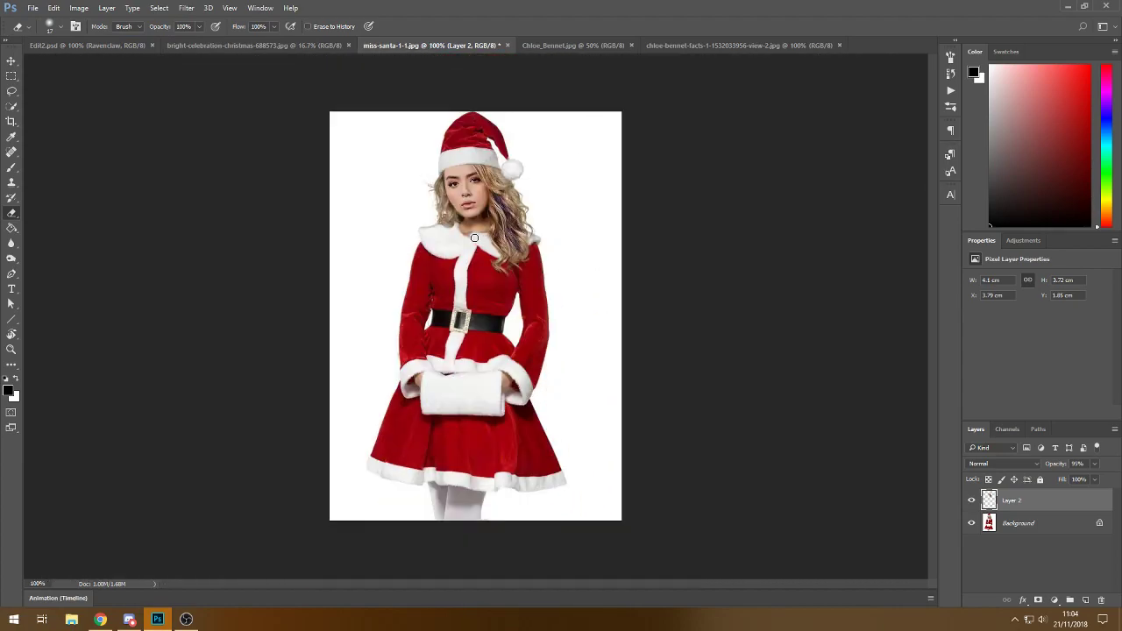
Toggle Layer 2's visibility repeatedly to compare the swapped head with the original model.
{"action": "left_click", "coordinate": [971, 500]}
{"action": "left_click", "coordinate": [970, 500]}
{"action": "left_click", "coordinate": [971, 501]}
{"action": "left_click", "coordinate": [970, 500]}
{"action": "left_click", "coordinate": [971, 501]}
{"action": "left_click", "coordinate": [971, 500]}
{"action": "left_click", "coordinate": [970, 500]}
{"action": "left_click", "coordinate": [971, 501]}
{"action": "left_click", "coordinate": [971, 502]}
{"action": "left_click", "coordinate": [971, 502]}
{"action": "left_click", "coordinate": [970, 502]}
{"action": "left_click", "coordinate": [970, 501]}
Reduce Layer 2's saturation to -11 with a Hue/Saturation adjustment.
{"action": "left_click", "coordinate": [79, 8]}
{"action": "mouse_move", "coordinate": [101, 32]}
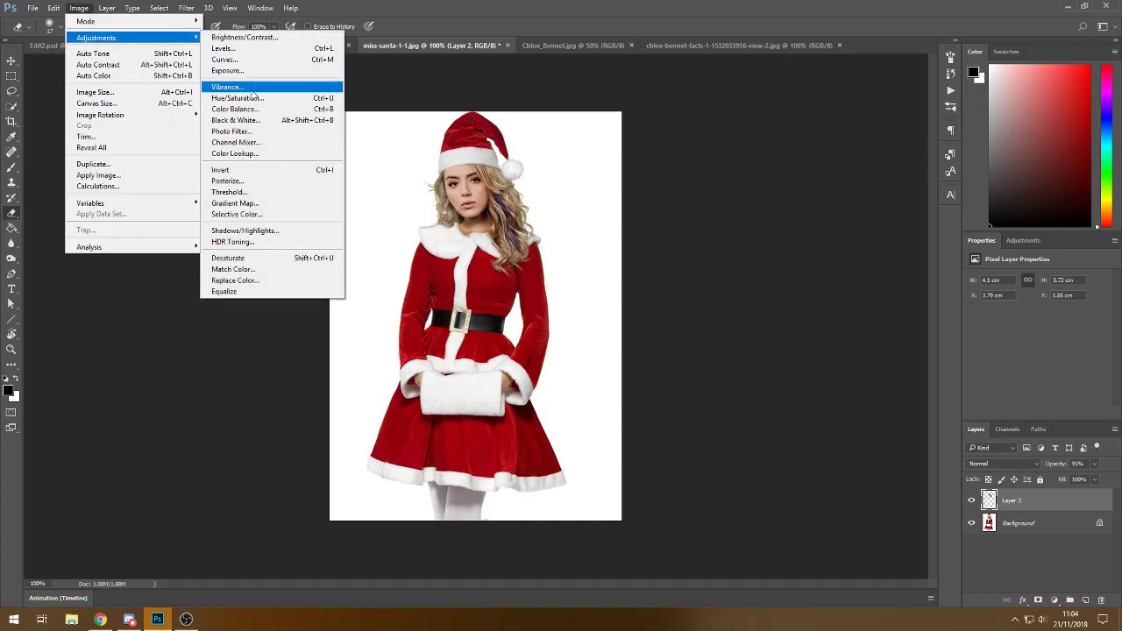
{"action": "left_click", "coordinate": [245, 98]}
{"action": "left_click_drag", "start_coordinate": [790, 197], "coordinate": [784, 200]}
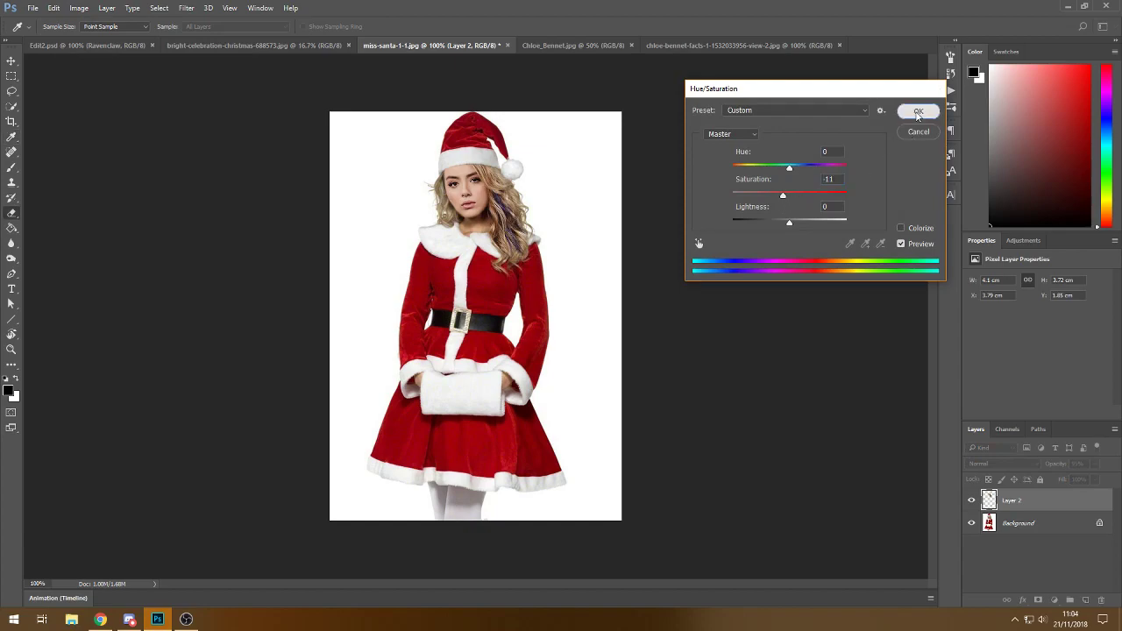
{"action": "left_click", "coordinate": [917, 112]}
{"action": "left_click", "coordinate": [79, 8]}
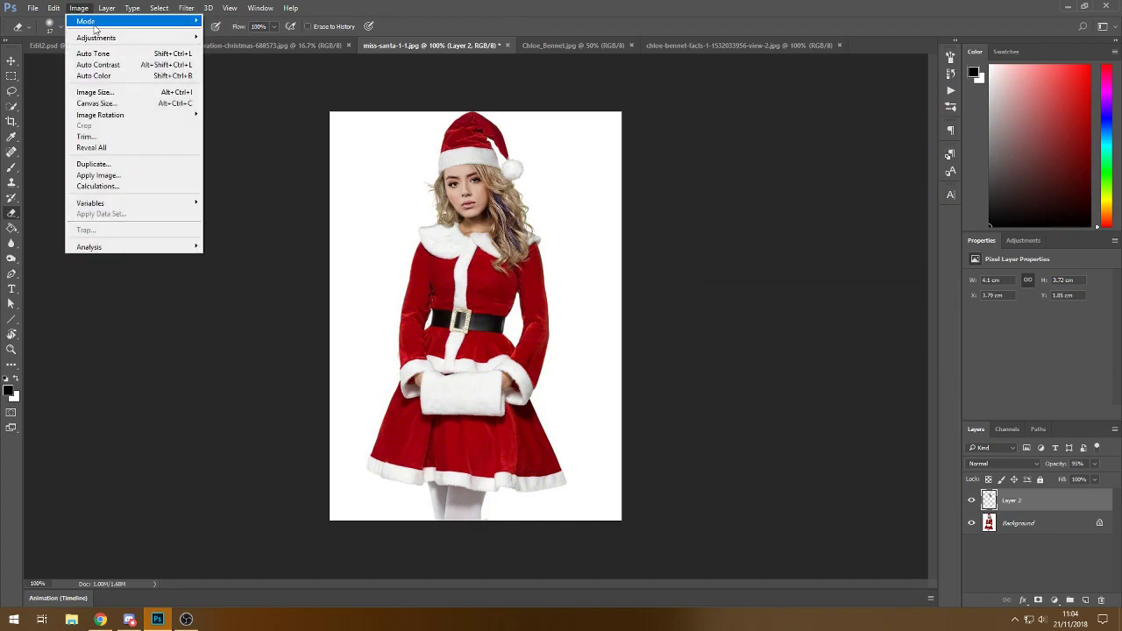
{"action": "mouse_move", "coordinate": [112, 39]}
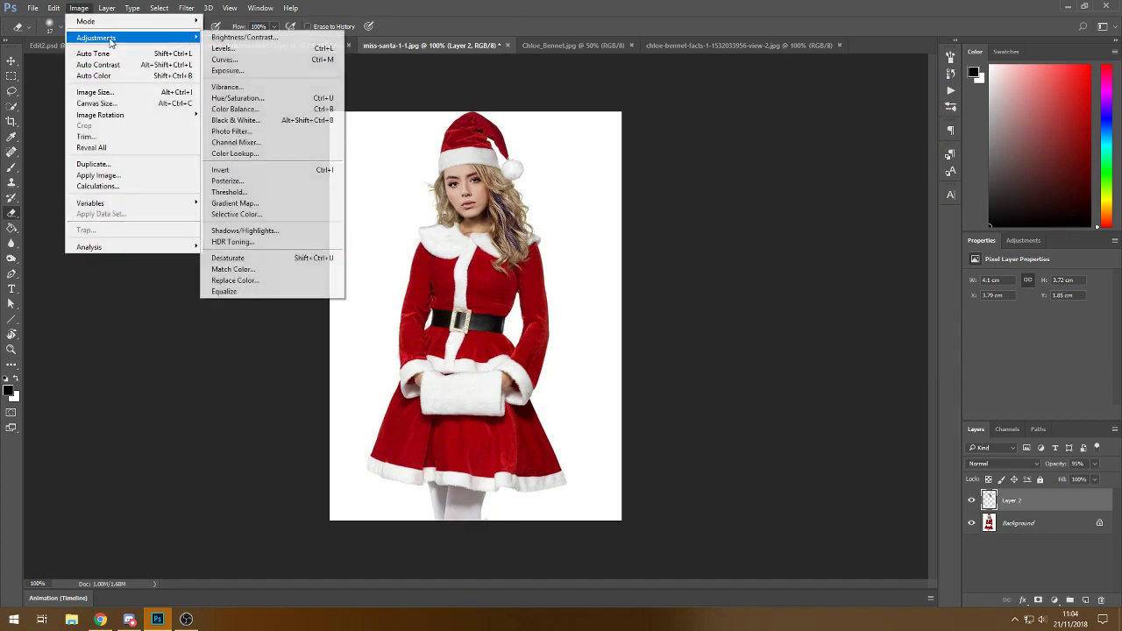
{"action": "left_click", "coordinate": [237, 97]}
{"action": "left_click_drag", "start_coordinate": [791, 224], "coordinate": [805, 203]}
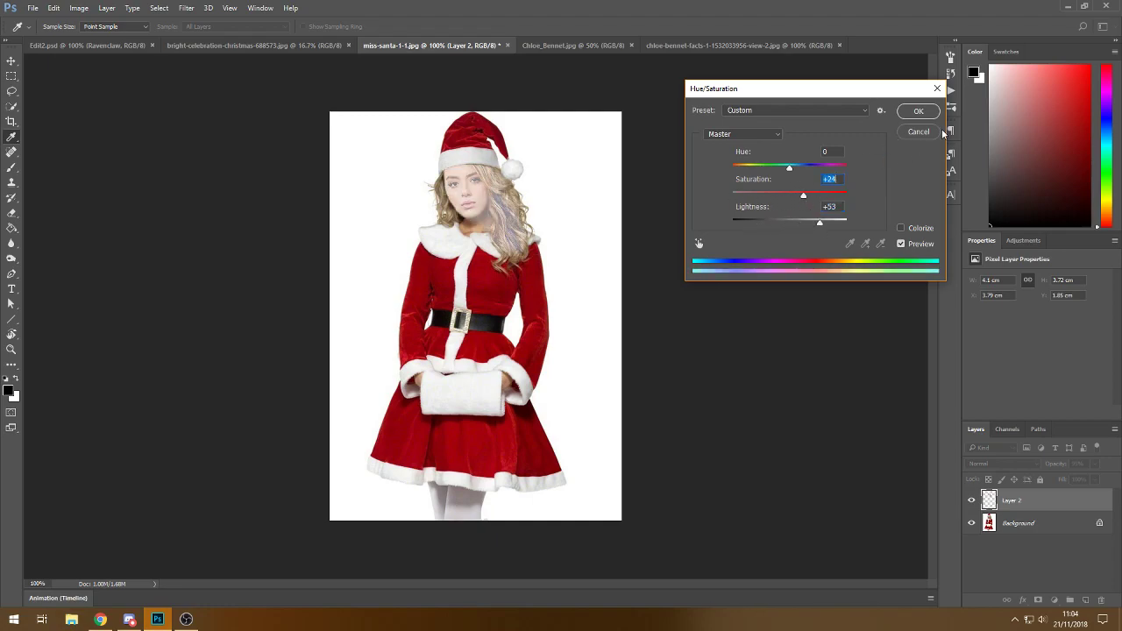
{"action": "left_click", "coordinate": [918, 131]}
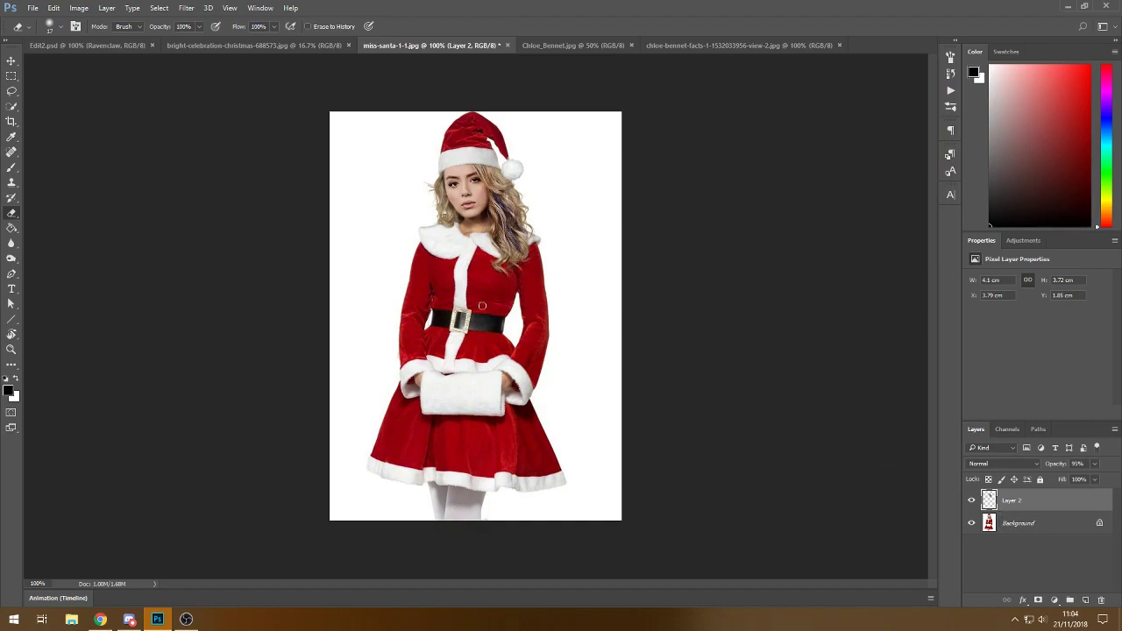
Merge Layer 2 into the Background and switch to the Rectangular Marquee tool.
{"action": "right_click", "coordinate": [1028, 529]}
{"action": "left_click", "coordinate": [1026, 470]}
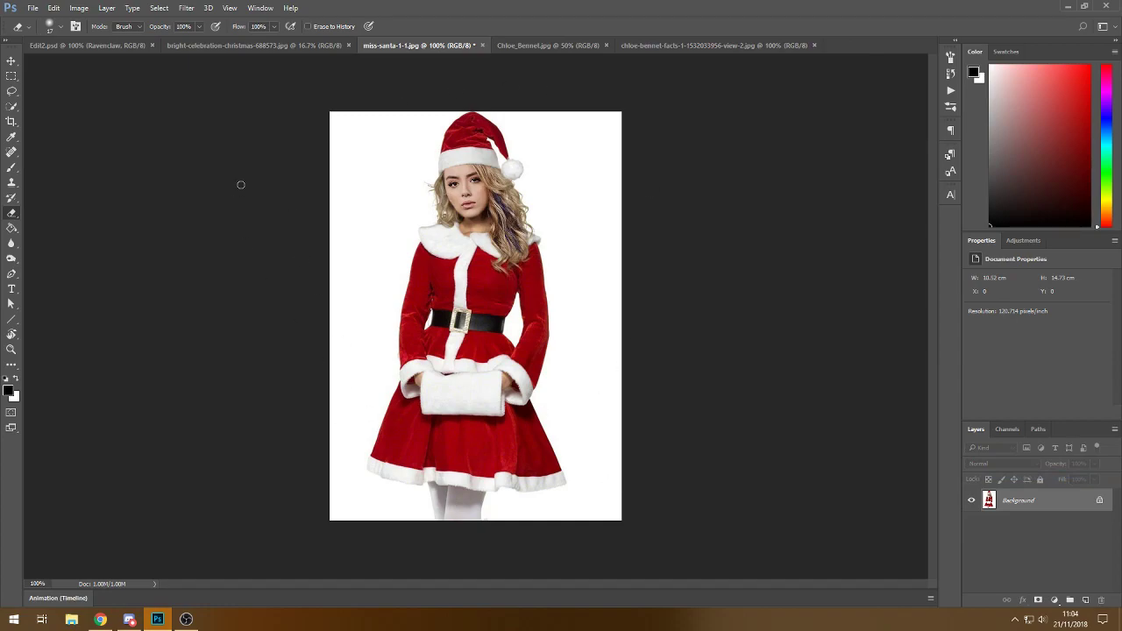
{"action": "left_click", "coordinate": [11, 106]}
{"action": "left_click", "coordinate": [12, 77]}
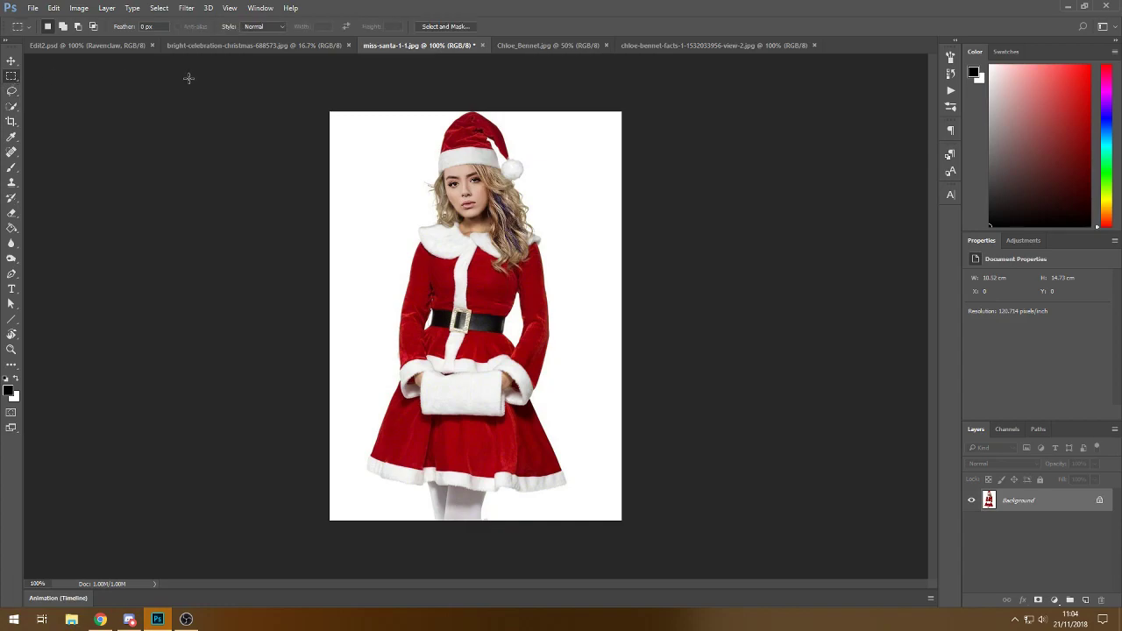
Float Edit2.psd, collapse its Houses group, copy the "PSD // Not Mine" group into the Santa image, and minimize Edit2.psd.
{"action": "left_click_drag", "start_coordinate": [88, 50], "coordinate": [183, 179]}
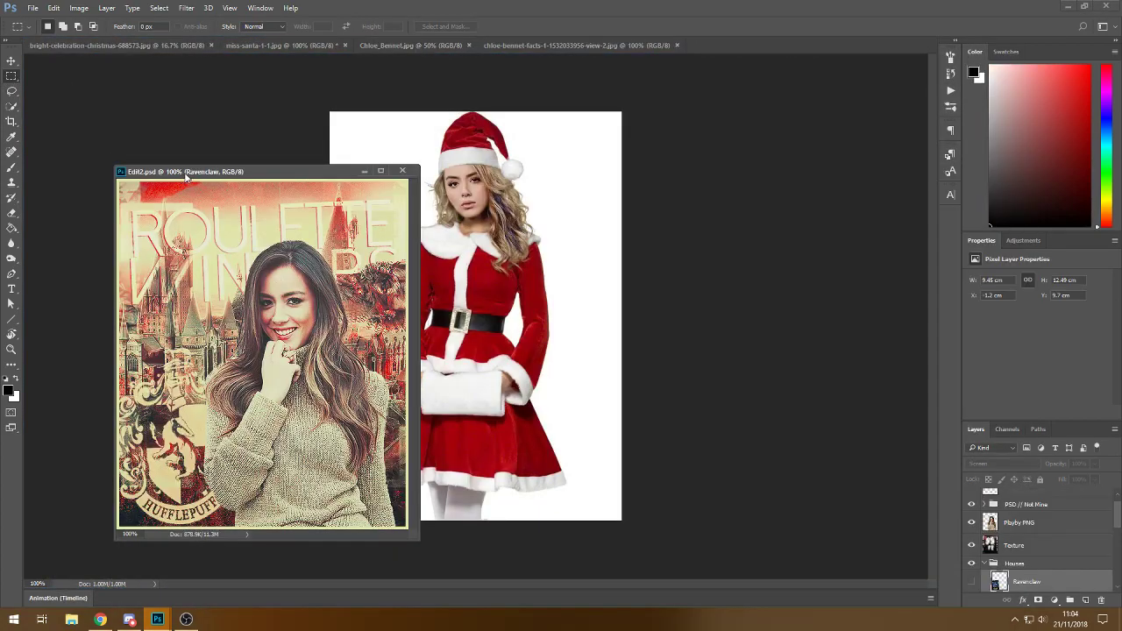
{"action": "left_click", "coordinate": [971, 564]}
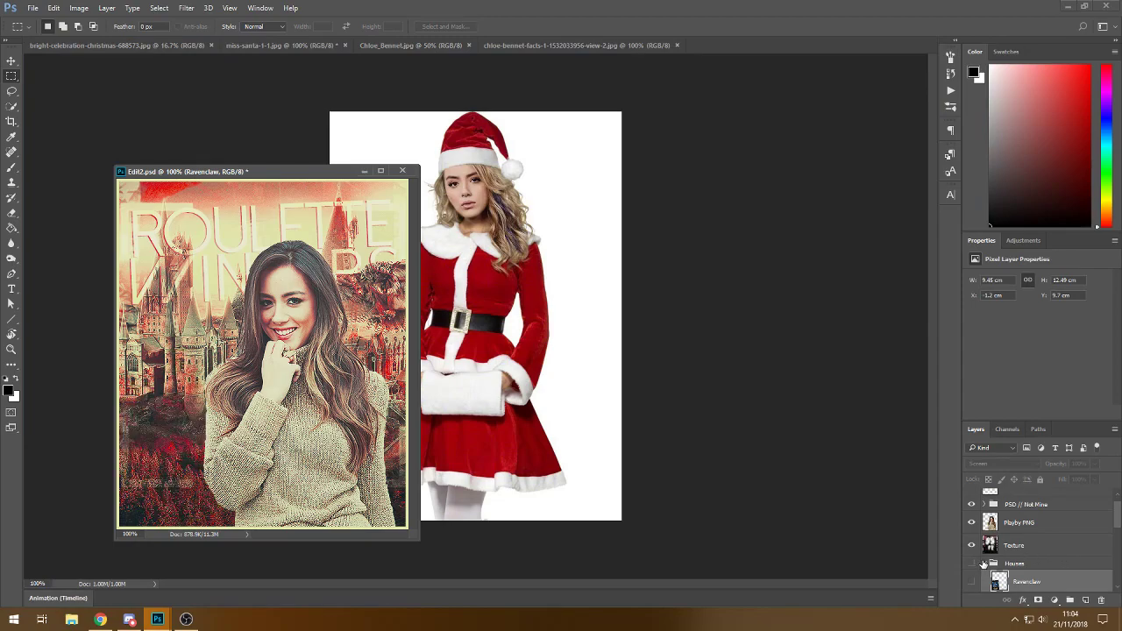
{"action": "left_click", "coordinate": [984, 564]}
{"action": "left_click", "coordinate": [972, 564]}
{"action": "scroll", "coordinate": [1036, 553], "scroll_direction": "up", "scroll_amount": 1}
{"action": "left_click_drag", "start_coordinate": [1026, 520], "coordinate": [571, 328]}
{"action": "left_click", "coordinate": [362, 171]}
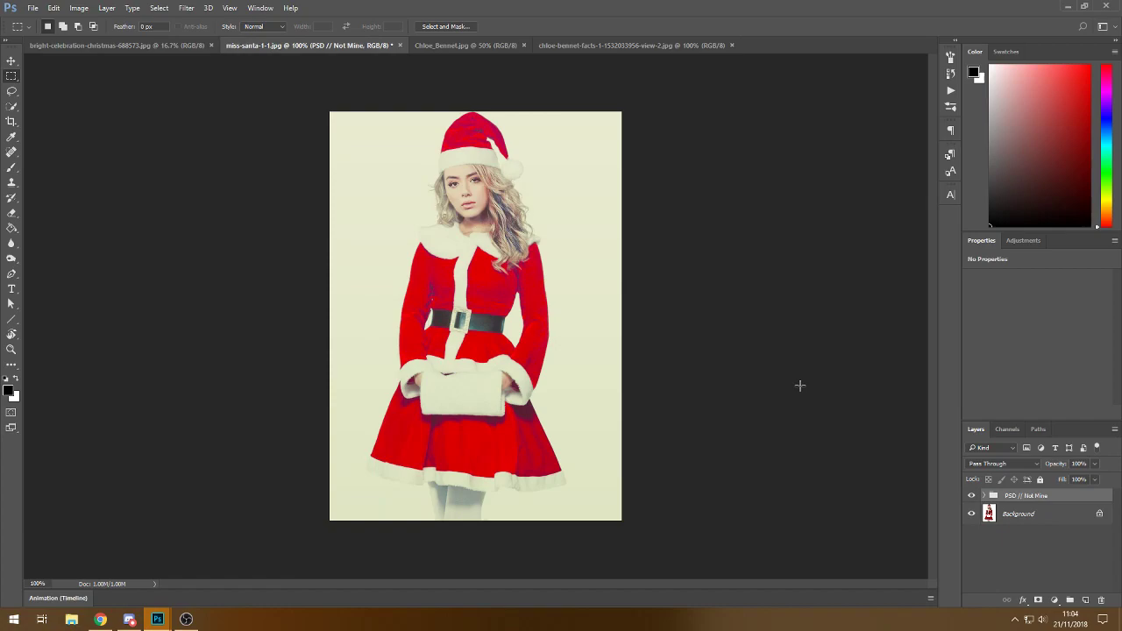
Run the Kolour Kreations action on the Background layer, accepting its Gaussian Blur and Smart Sharpen settings.
{"action": "left_click", "coordinate": [1017, 515]}
{"action": "left_click", "coordinate": [950, 90]}
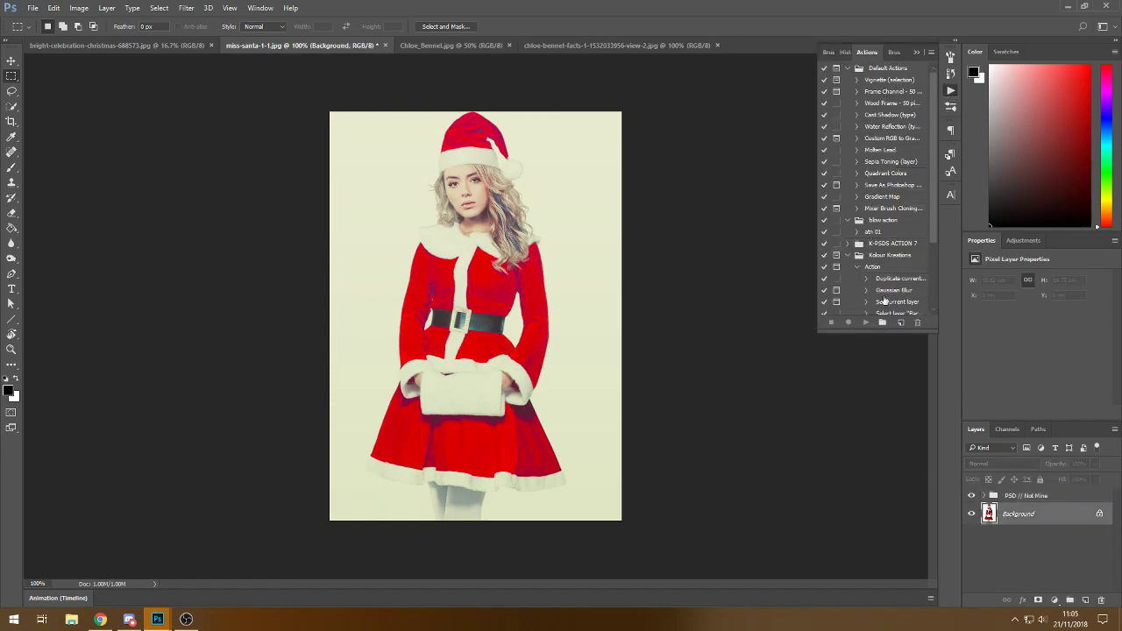
{"action": "scroll", "coordinate": [871, 292], "scroll_direction": "down", "scroll_amount": 1}
{"action": "left_click", "coordinate": [875, 235]}
{"action": "left_click", "coordinate": [866, 322]}
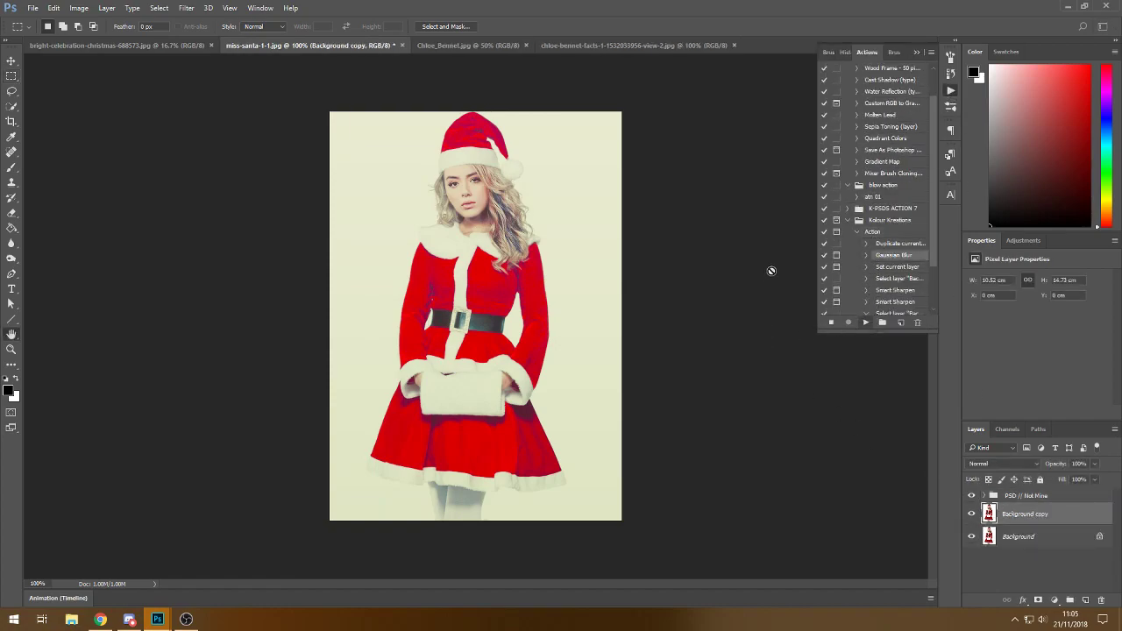
{"action": "key", "text": "Return"}
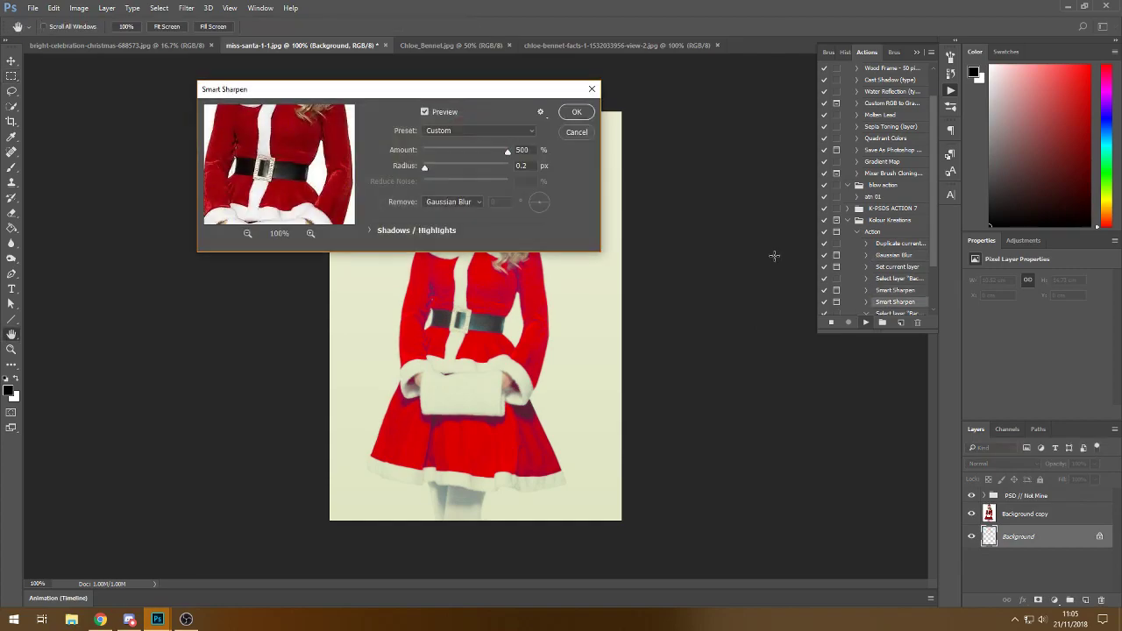
{"action": "key", "text": "Return"}
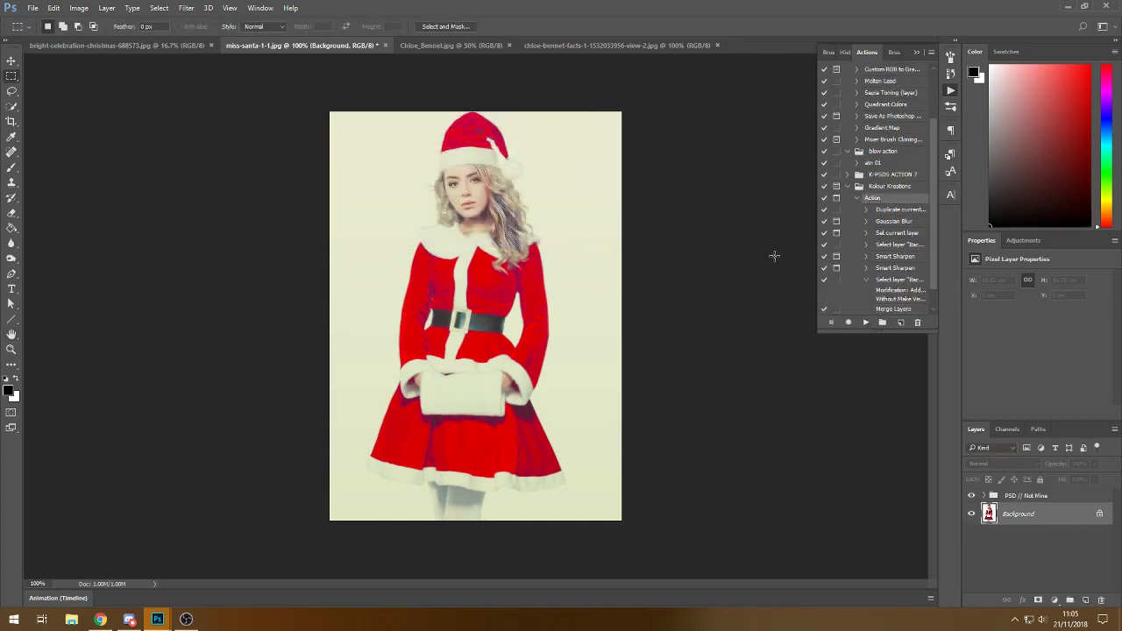